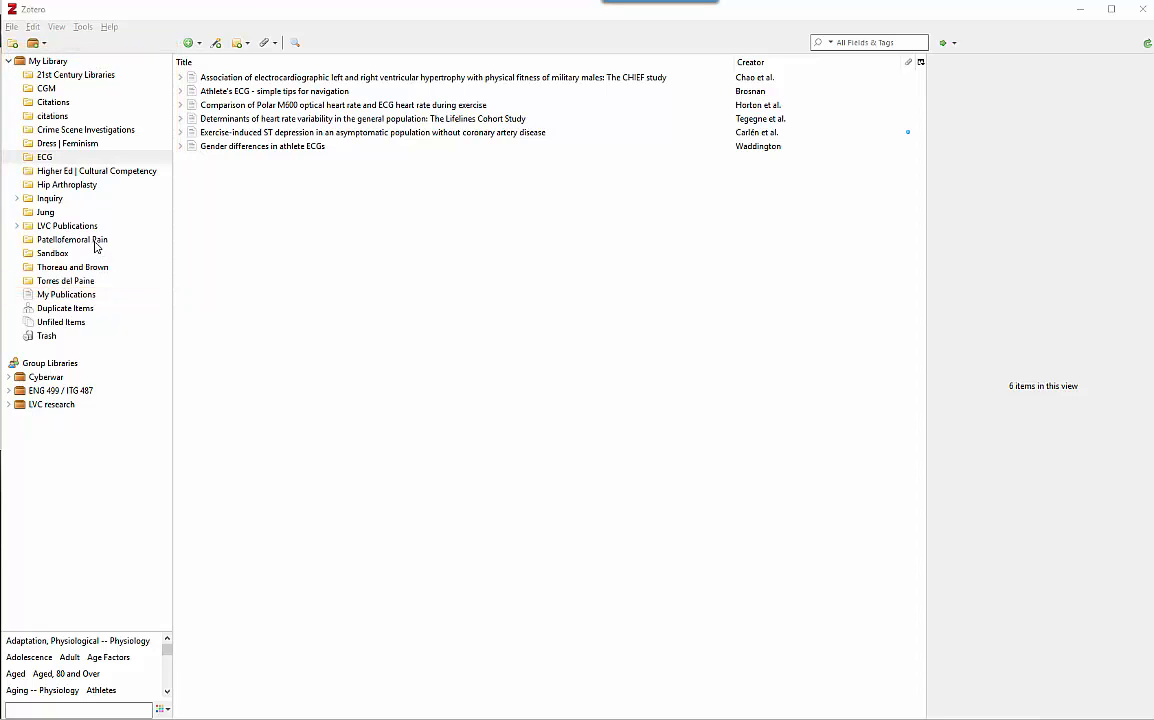
- Choose the Patellofemoral Pain collection, then in the browser save the first and third through eighth EBSCOhost results to it with the Zotero connector
click(95, 242)
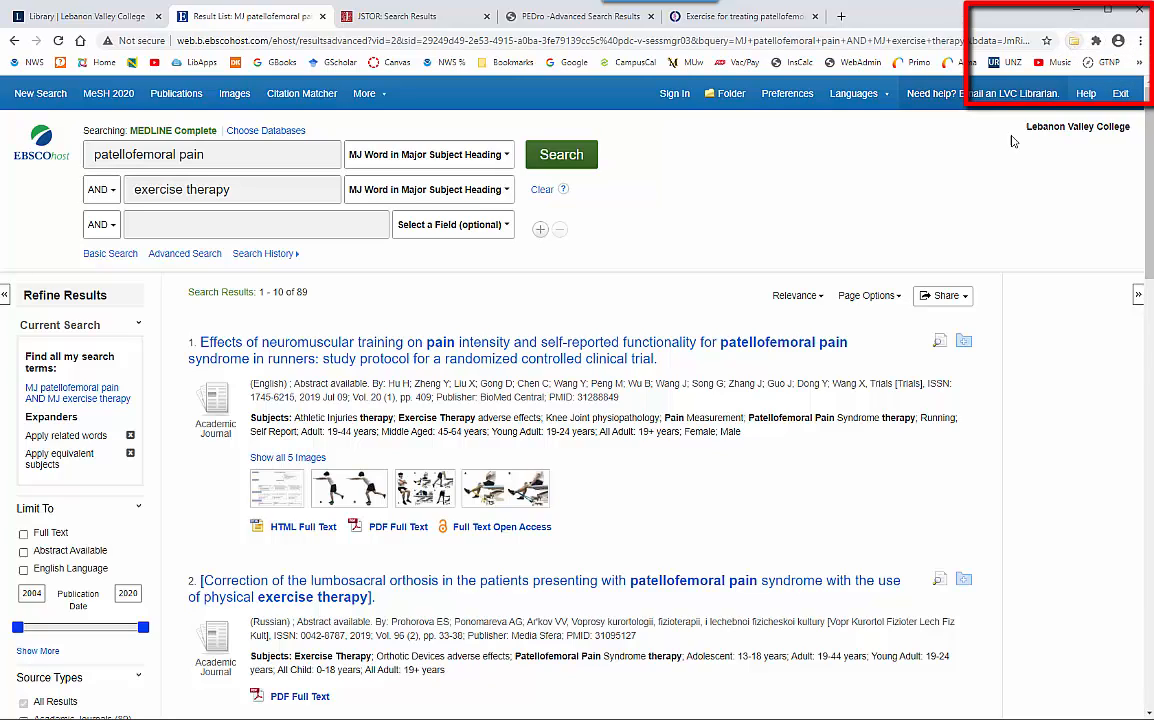
click(1073, 42)
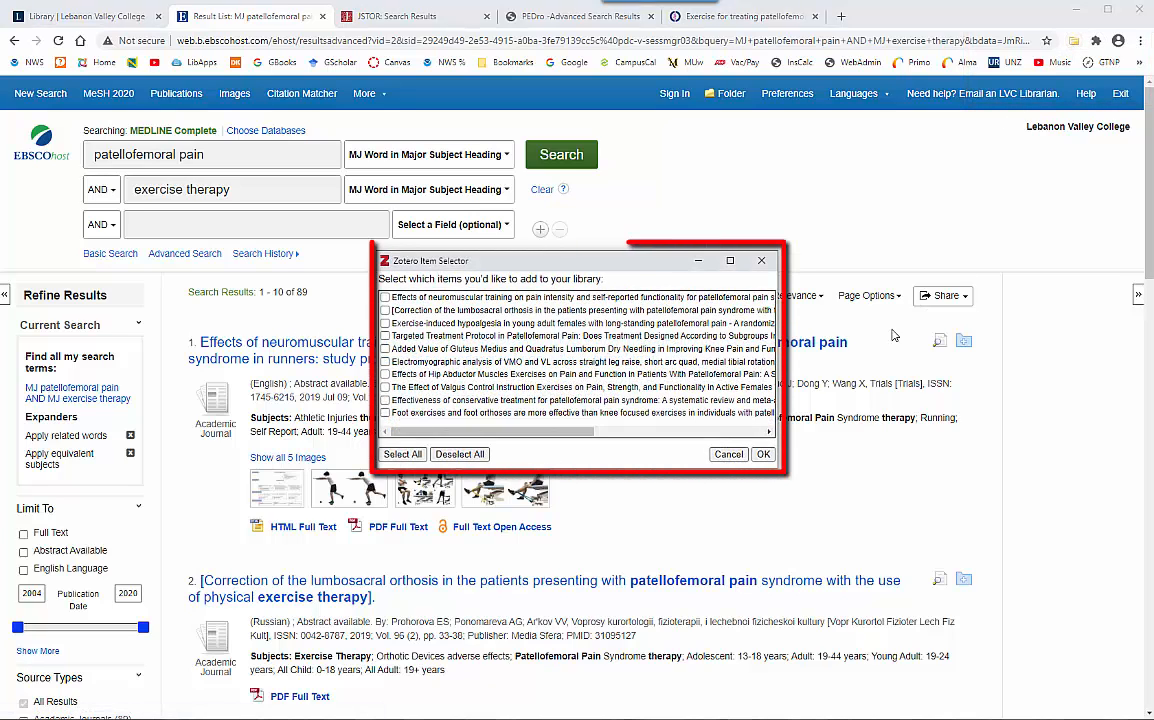
click(385, 298)
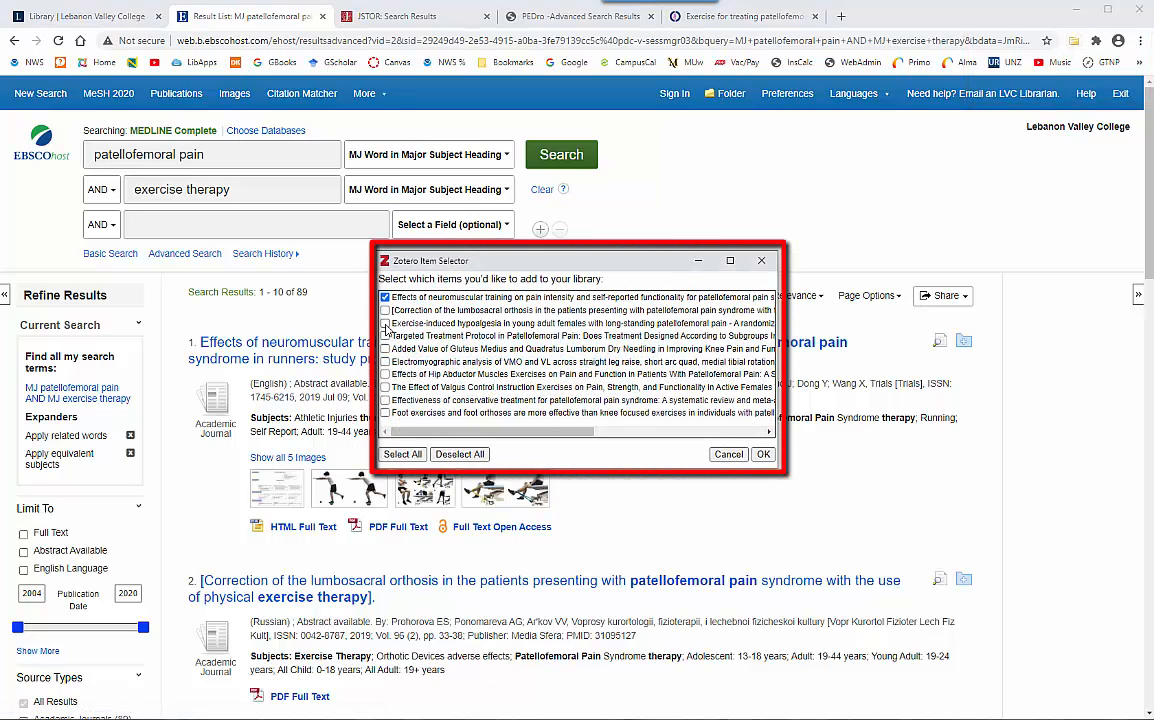
click(385, 323)
click(385, 336)
click(385, 349)
click(385, 362)
click(385, 375)
click(385, 387)
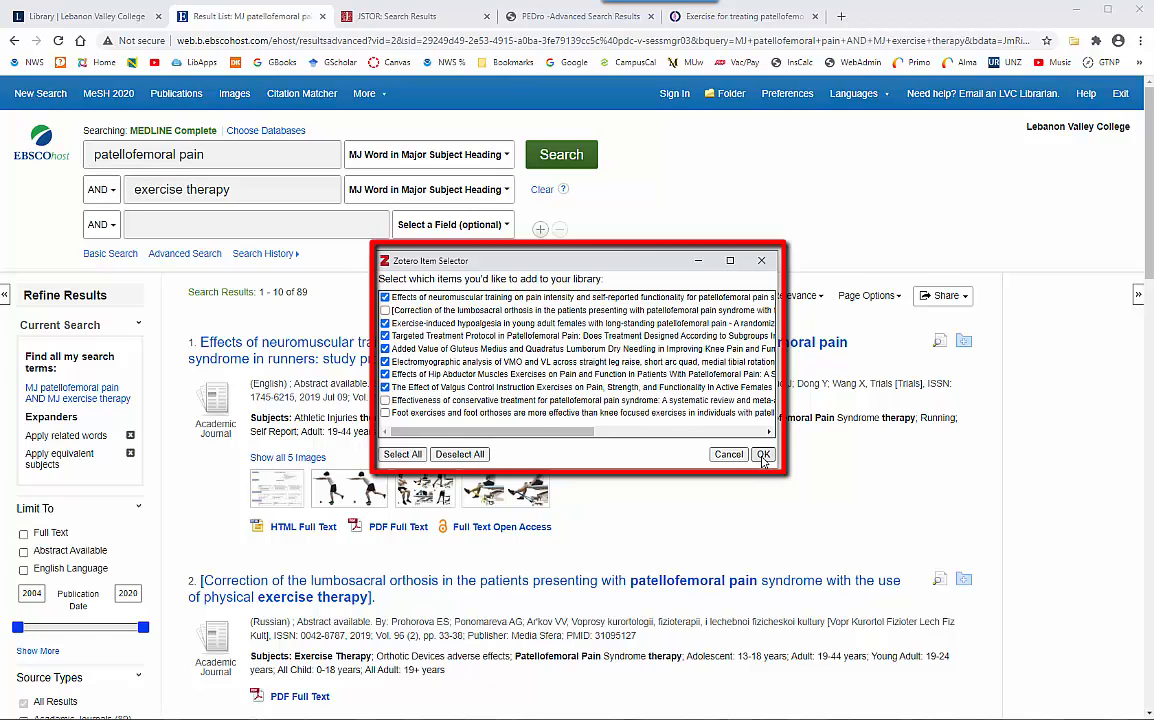
click(763, 455)
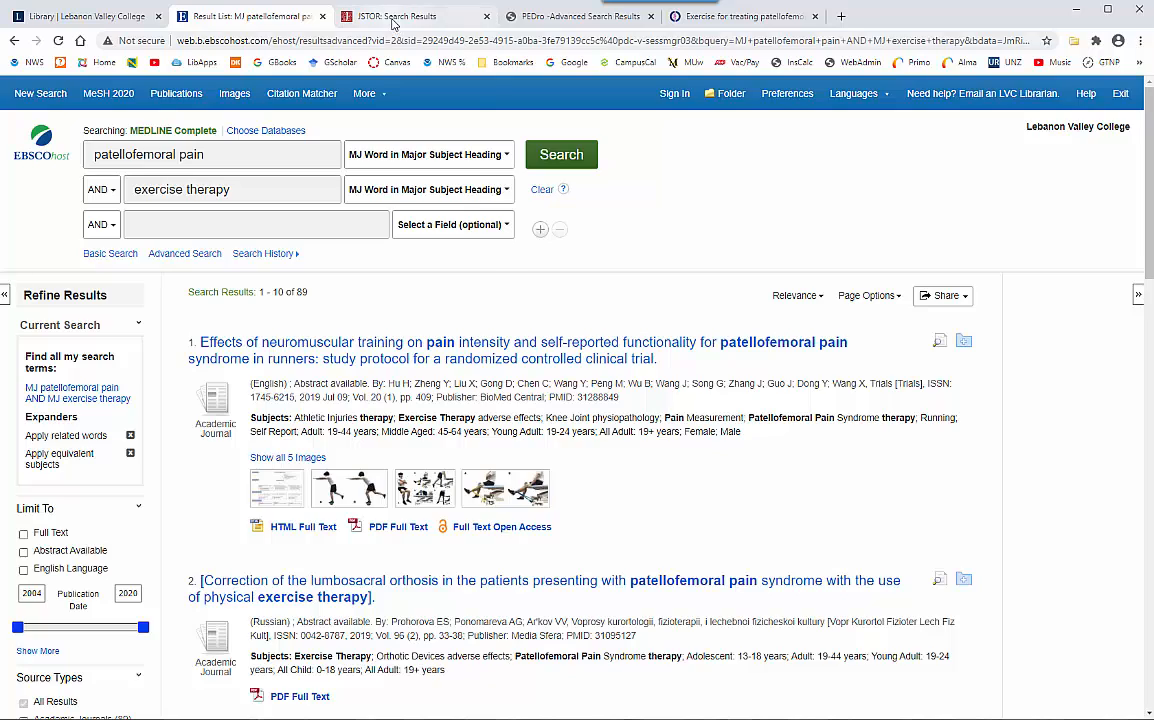
- Export the selected JSTOR citations for patellofemoral pain as a RIS file
click(394, 25)
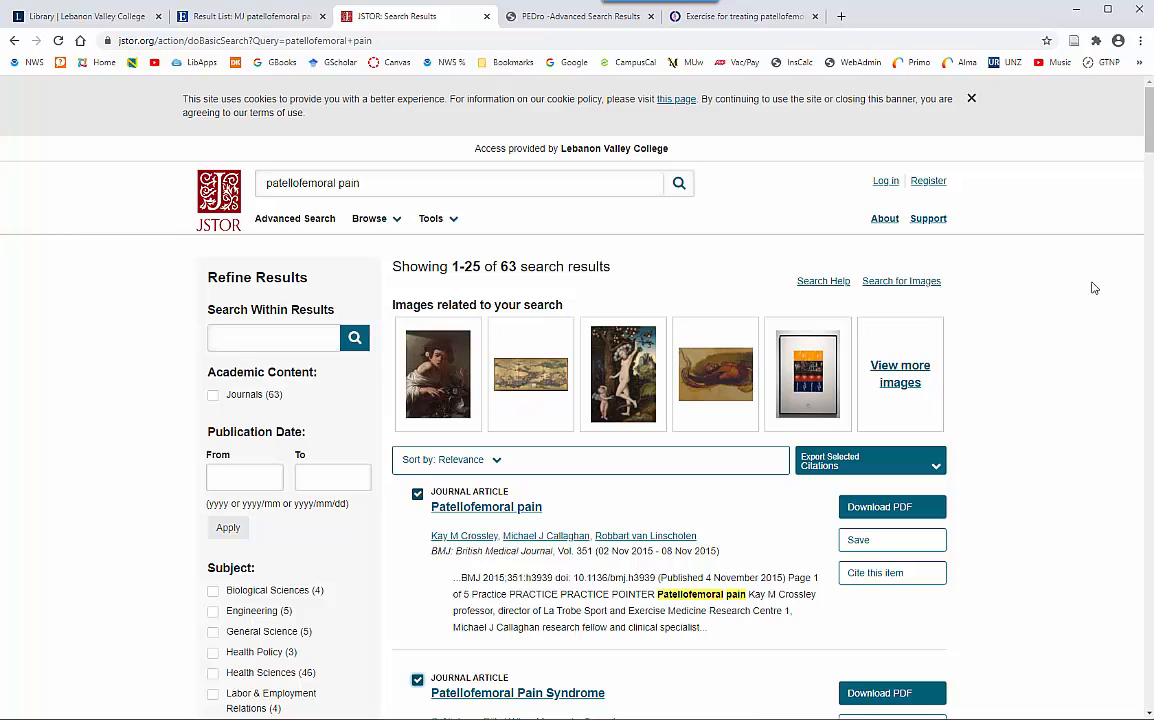
scroll(1007, 399, down, 1)
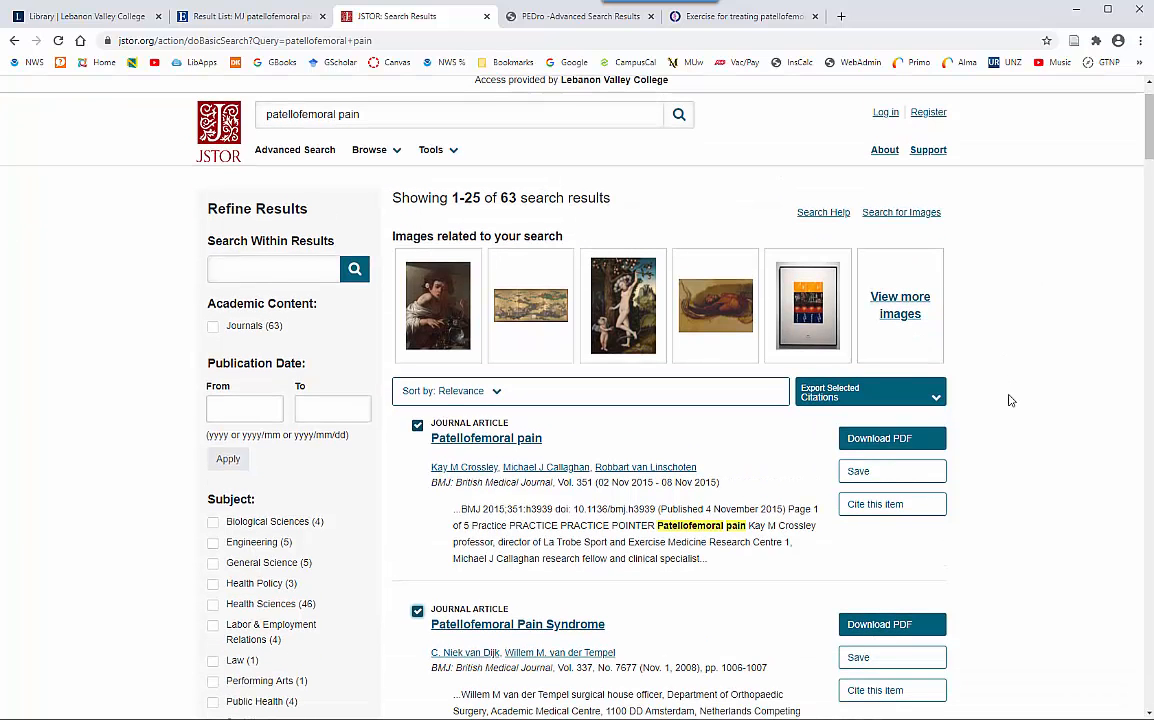
click(879, 399)
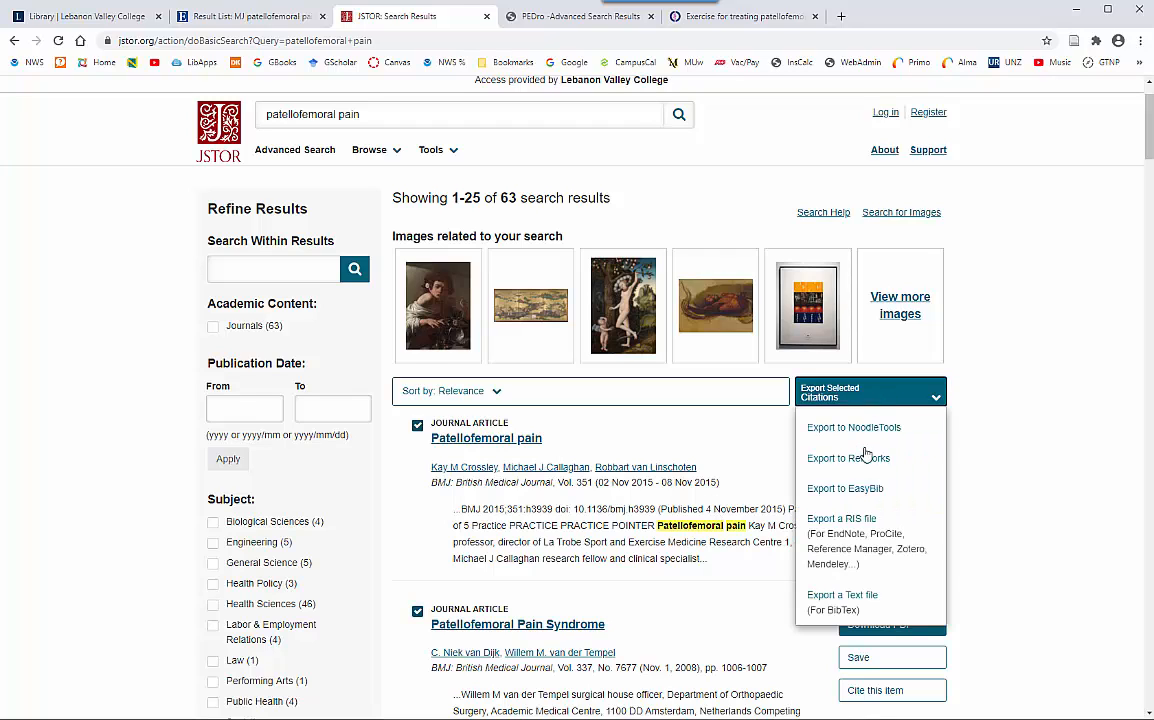
click(884, 543)
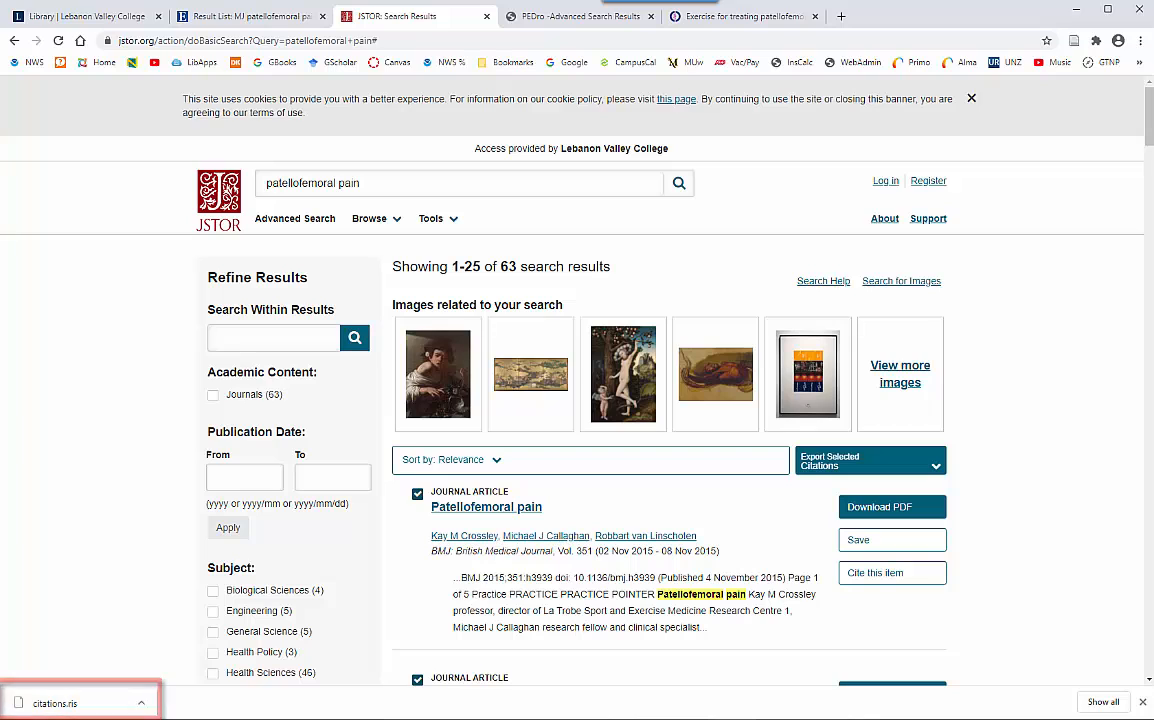
- Switch to Zotero and import the downloaded citations.ris file from the Downloads folder
mouse_move(130, 719)
click(130, 672)
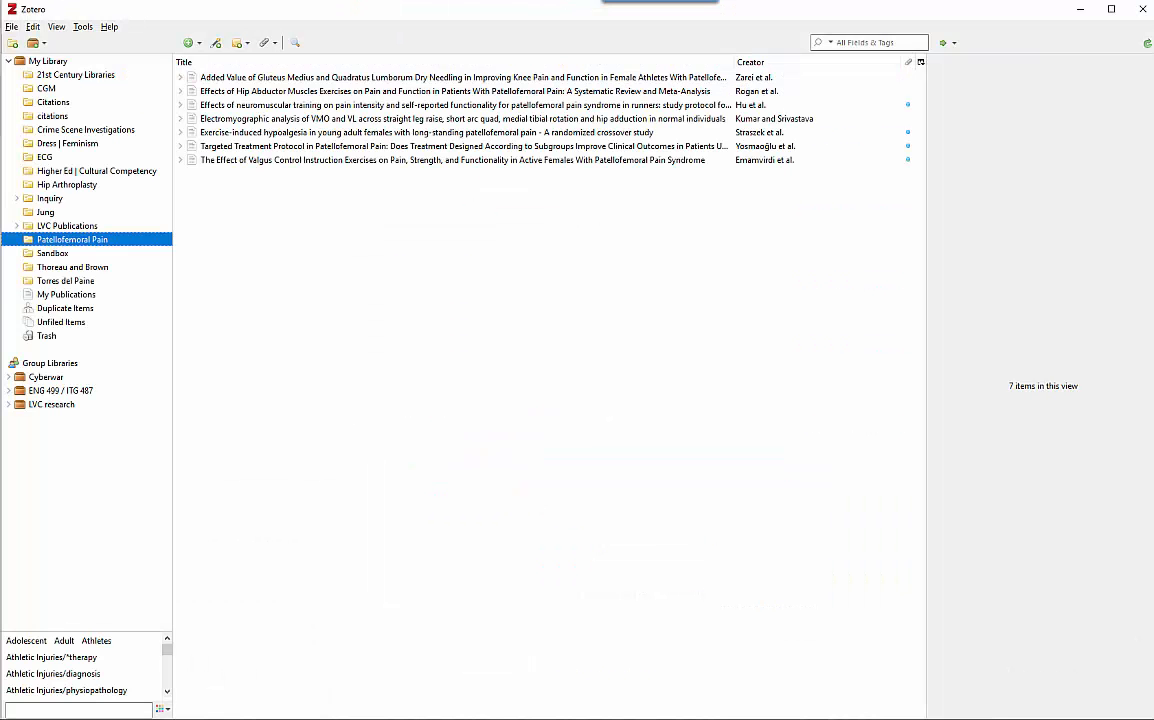
click(11, 26)
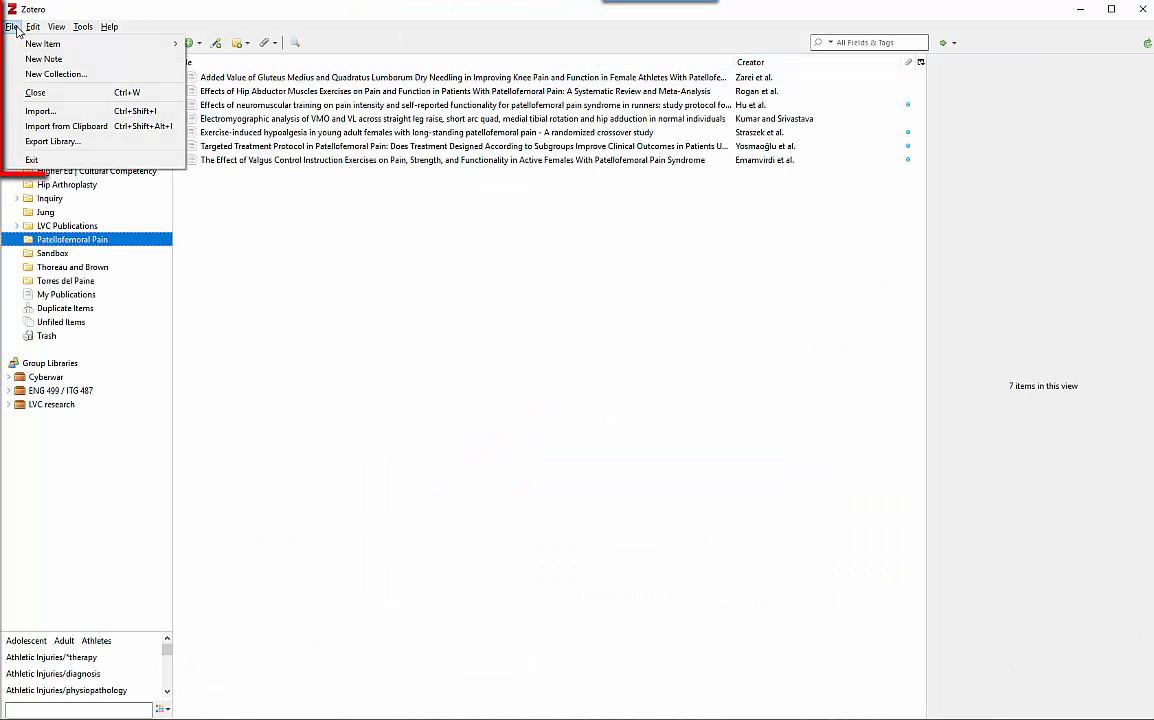
click(40, 111)
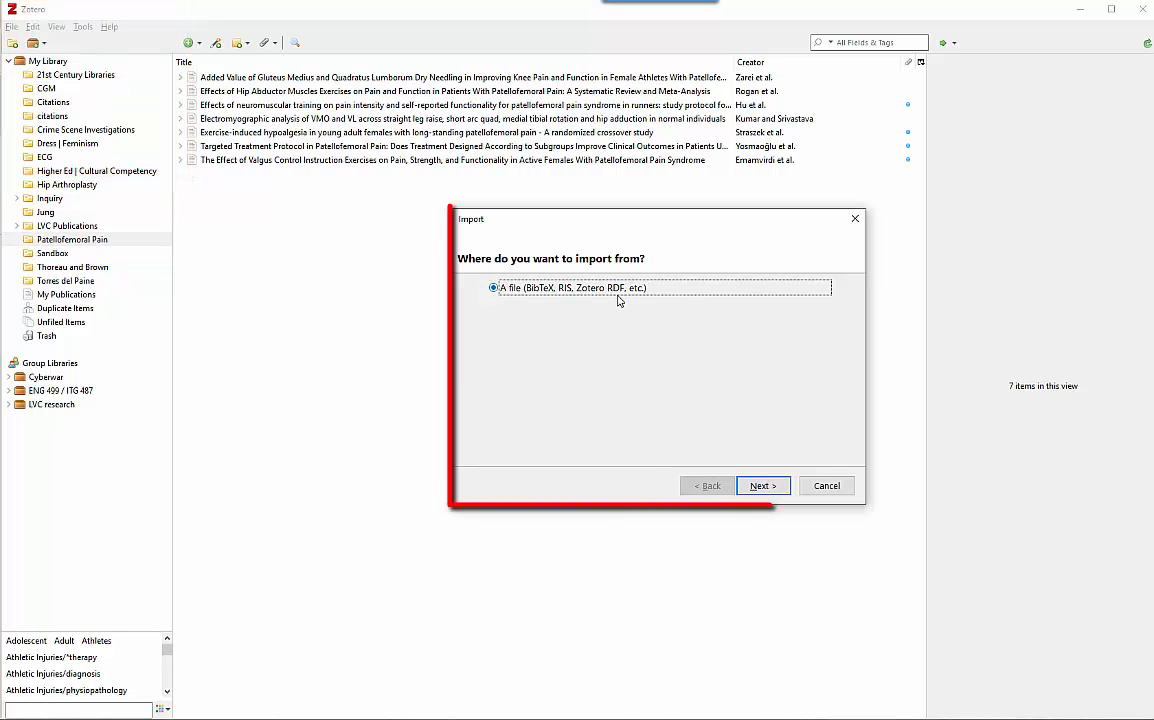
click(763, 485)
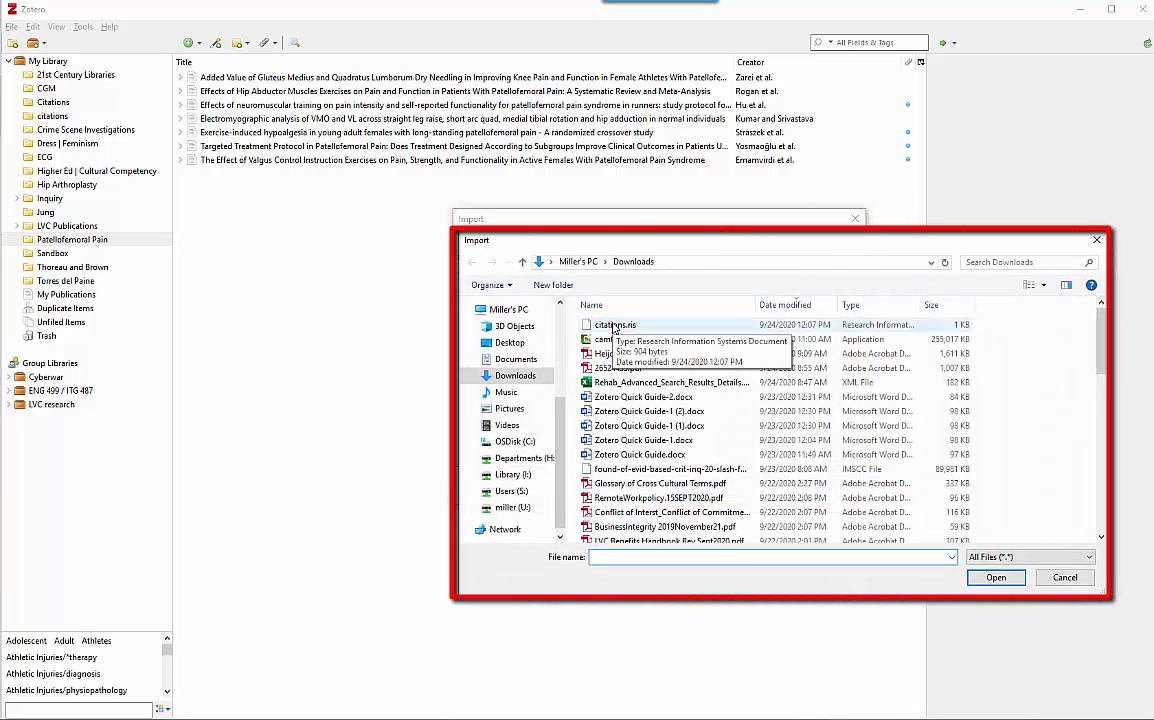
click(614, 326)
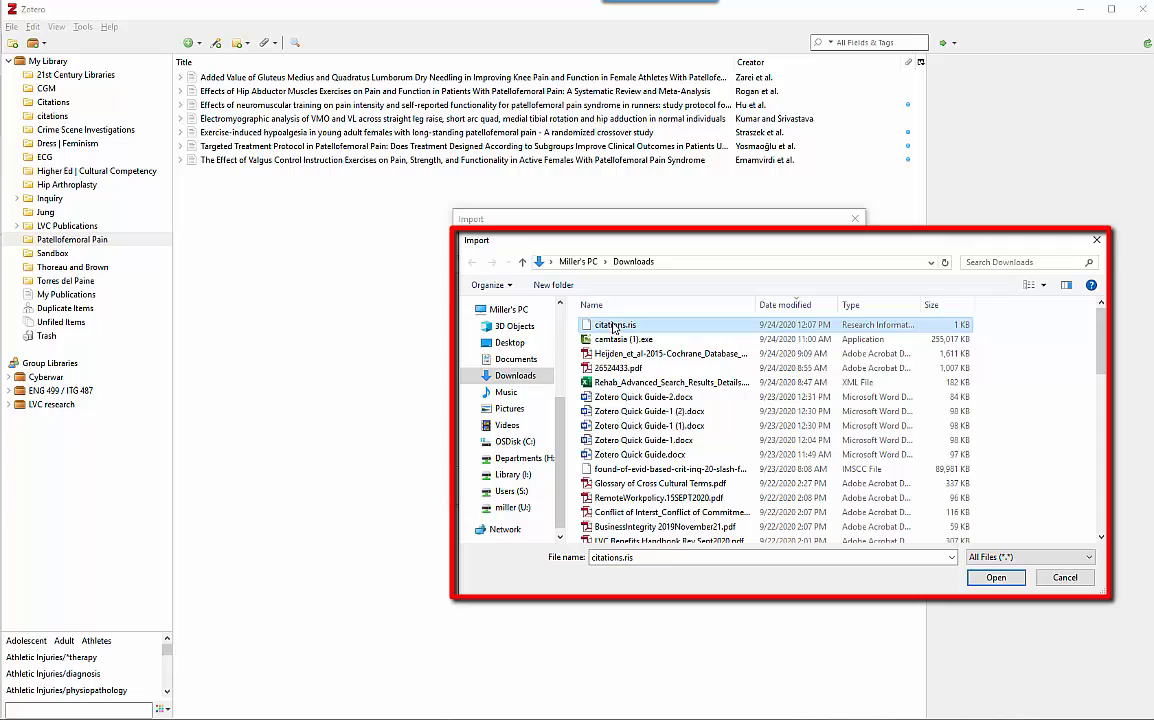
click(996, 580)
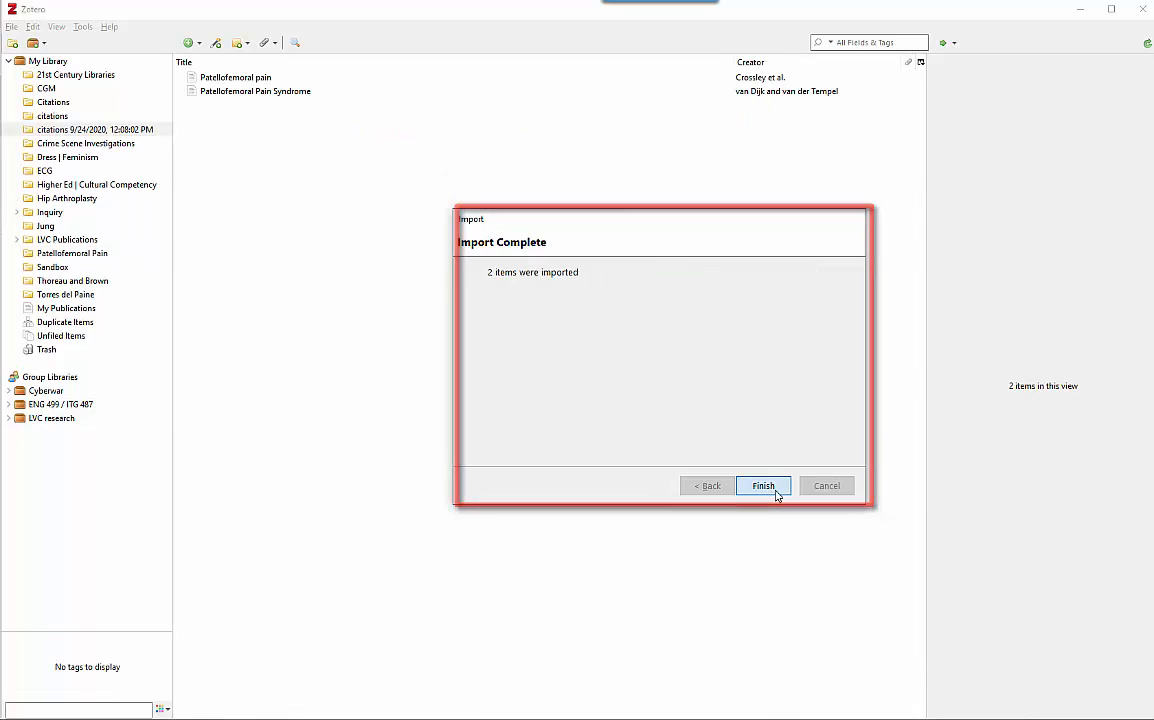
click(763, 486)
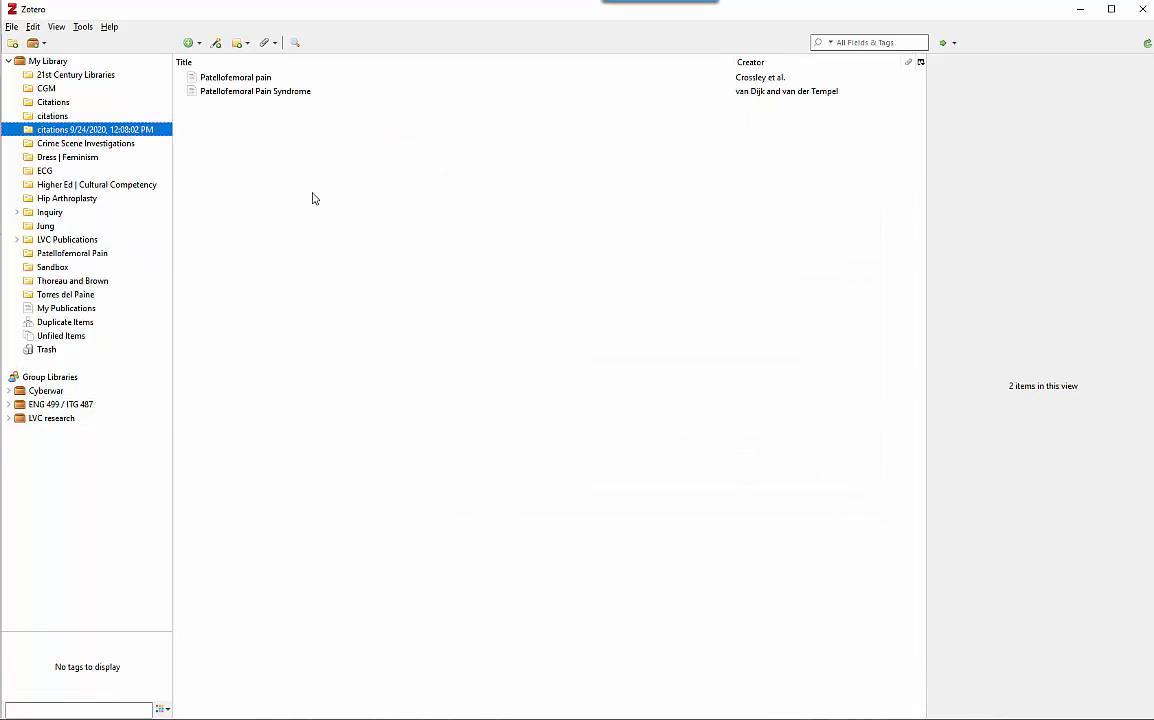
- Add both imported JSTOR articles to the Patellofemoral Pain collection and show that collection
click(256, 82)
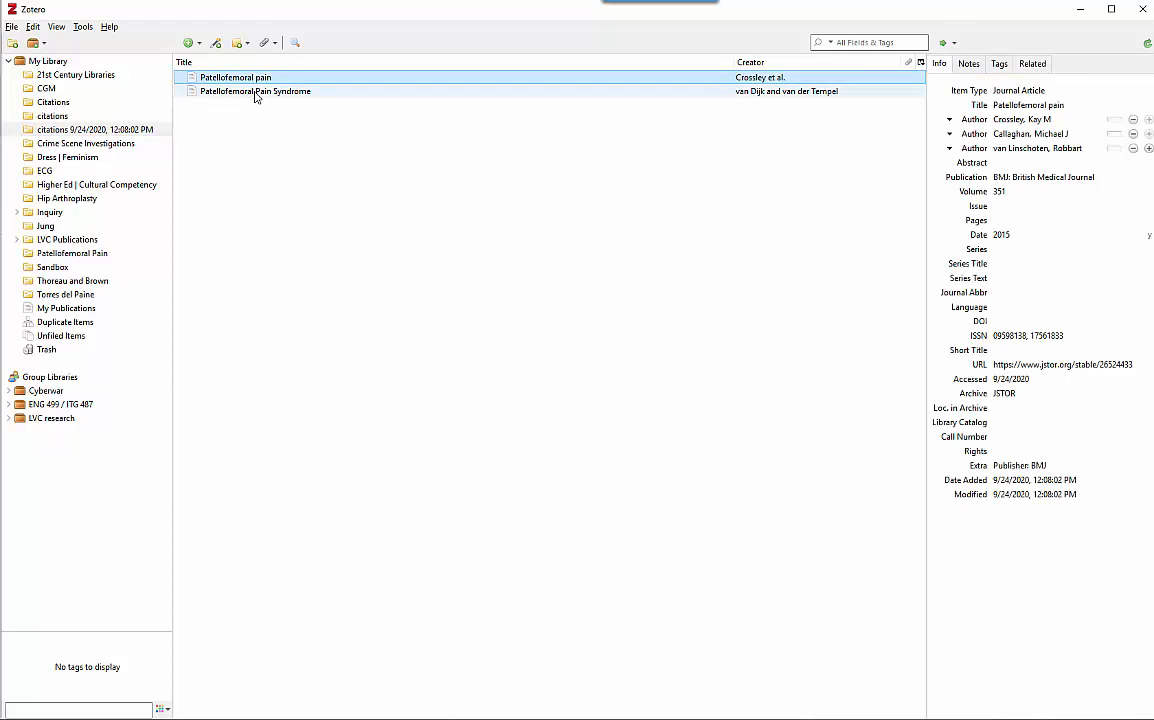
shift+click(258, 92)
drag(246, 84, 74, 259)
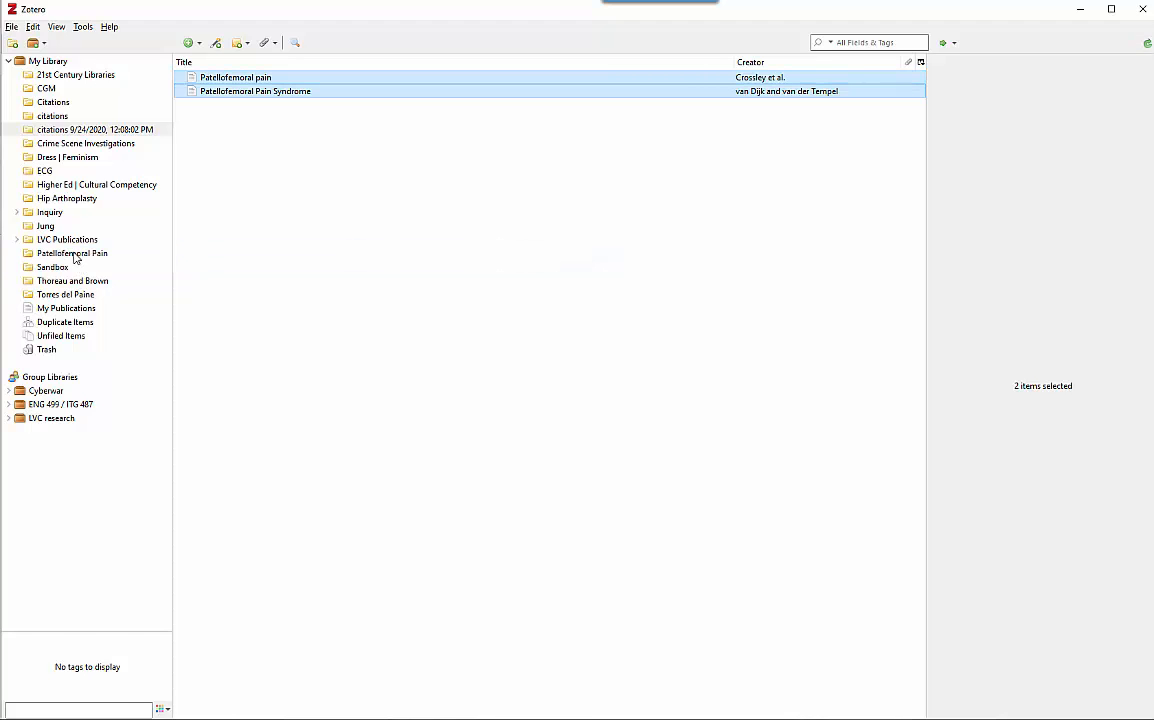
click(74, 257)
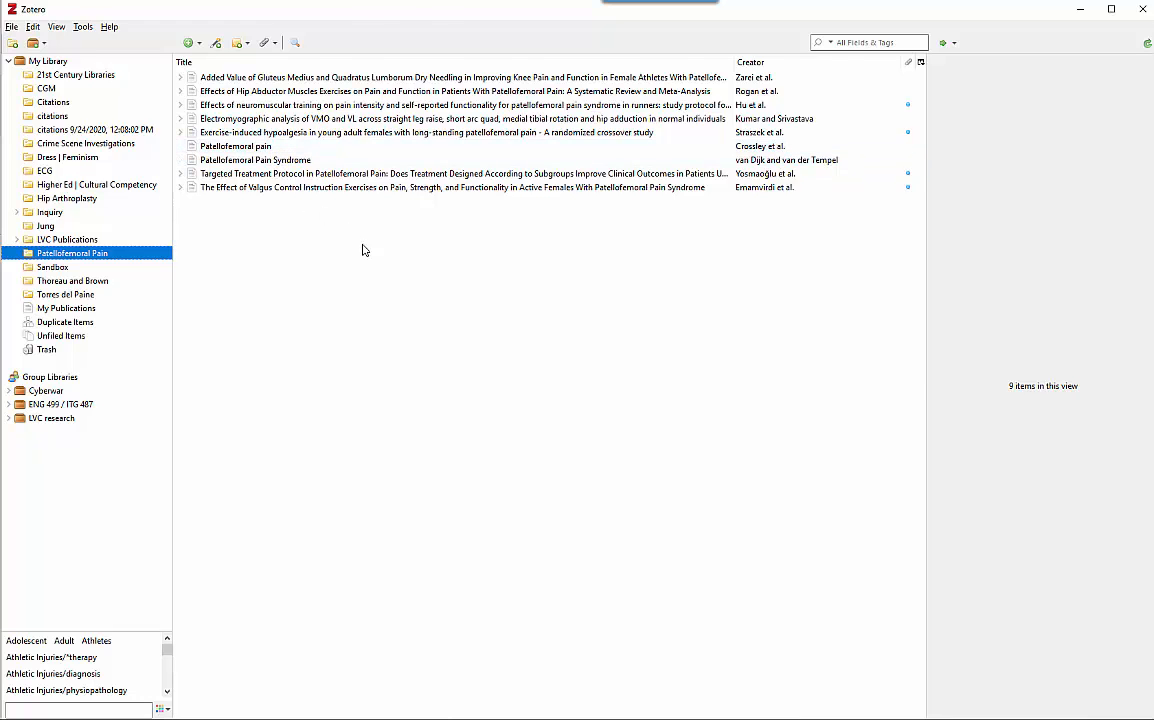
- Switch to the browser and save the PEDro search results page to Zotero as a web page
key(alt+Tab)
click(497, 18)
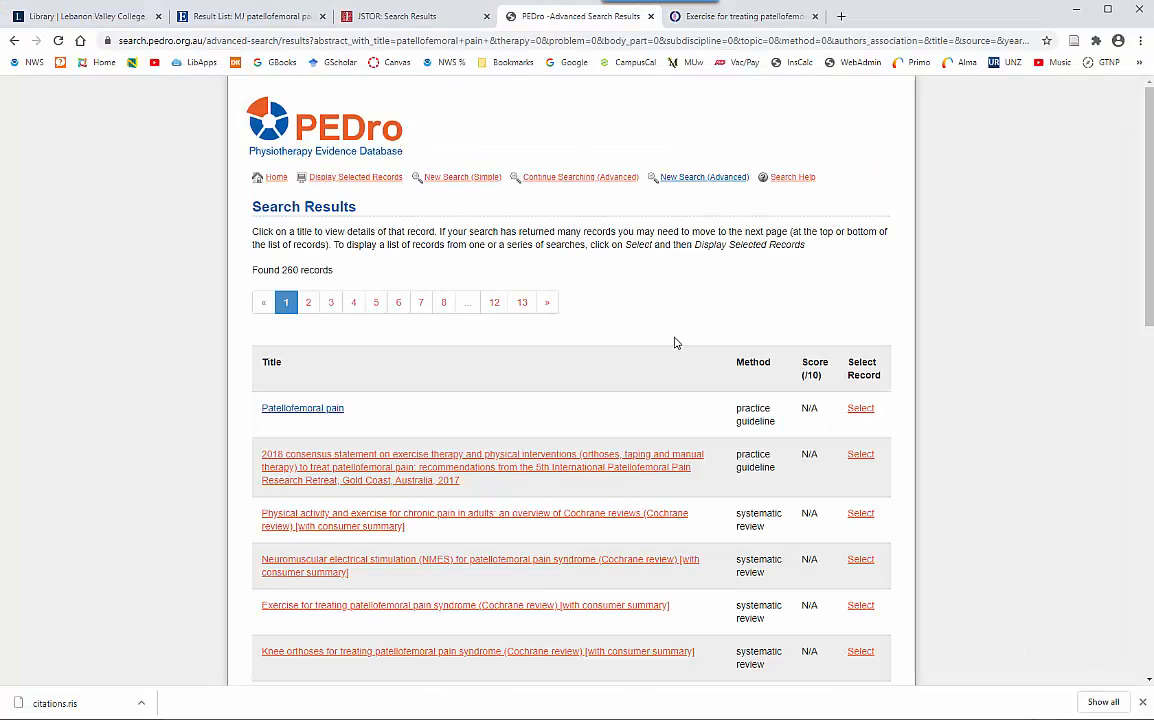
click(1073, 42)
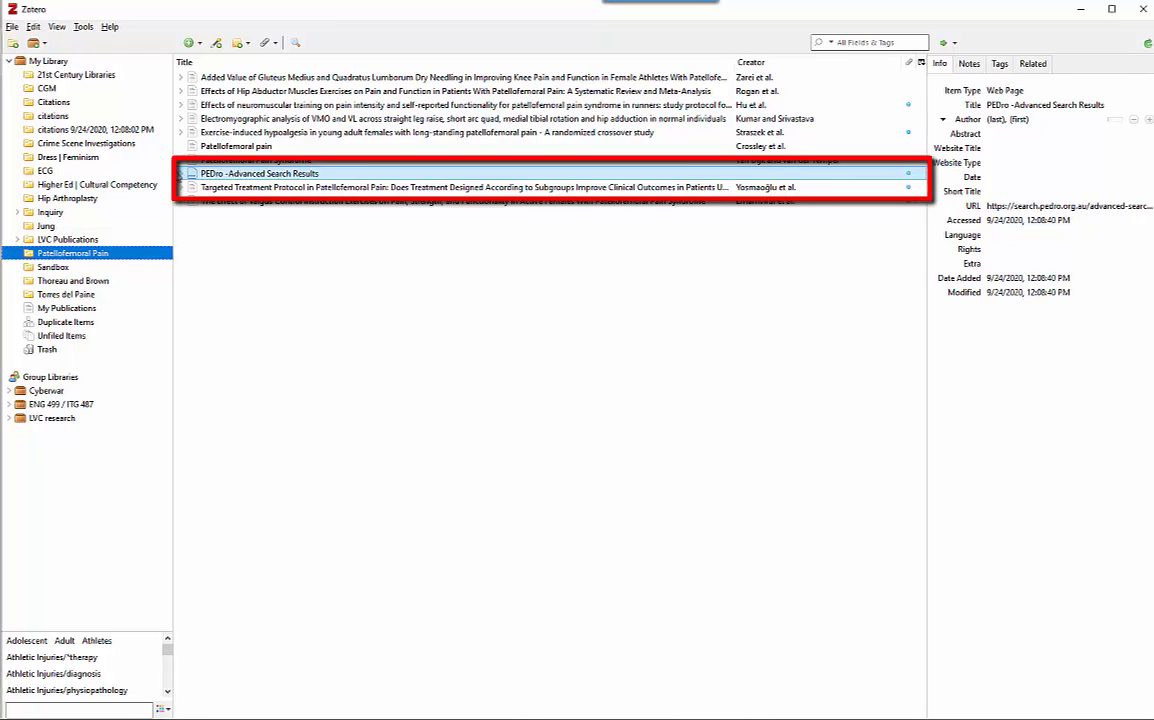
- Open the saved snapshot attached to the PEDro search results item and look through the whole page
click(182, 174)
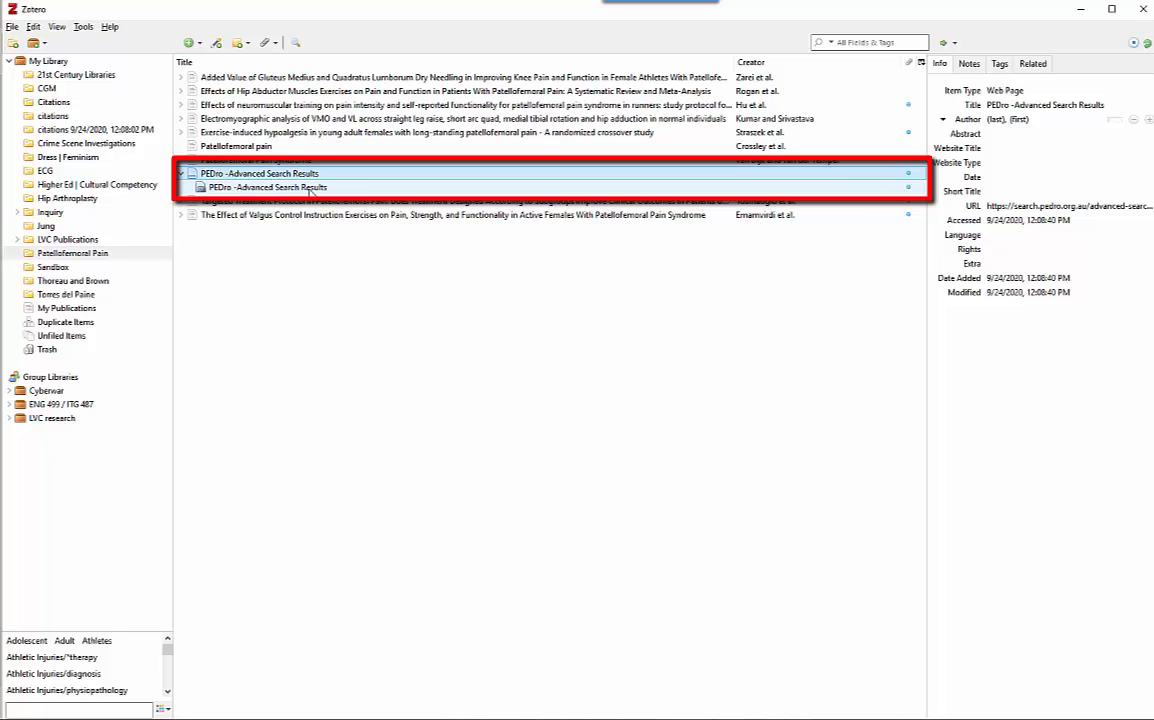
double_click(310, 188)
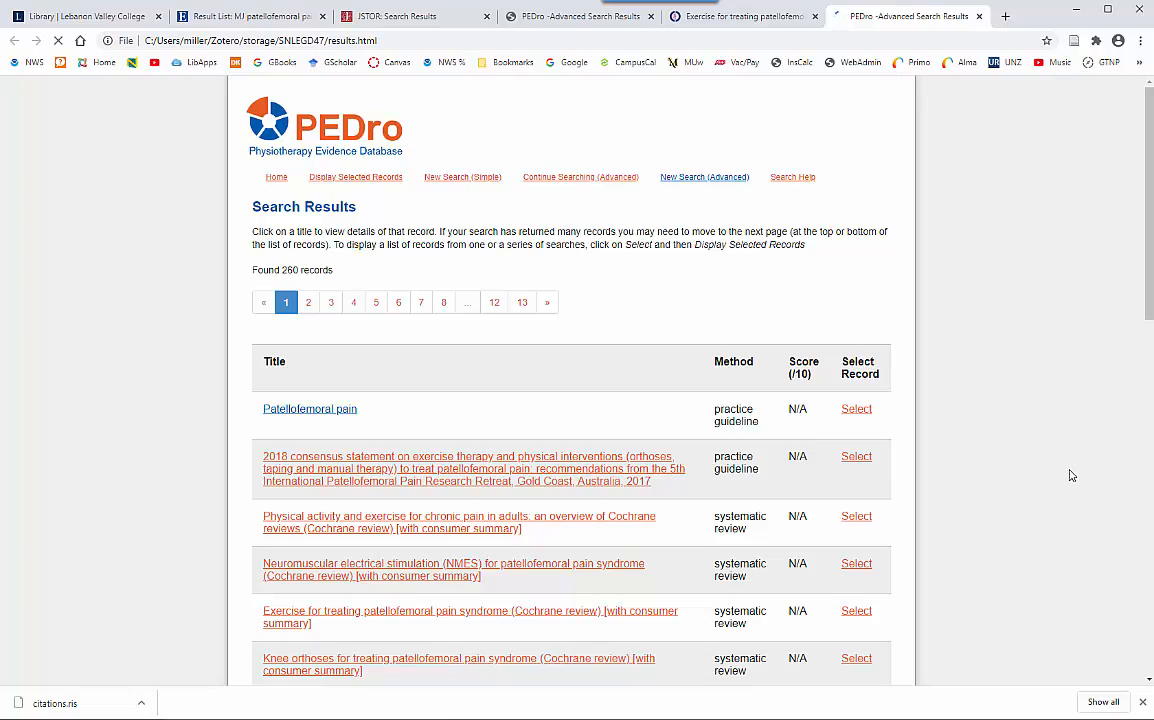
scroll(1070, 475, down, 10)
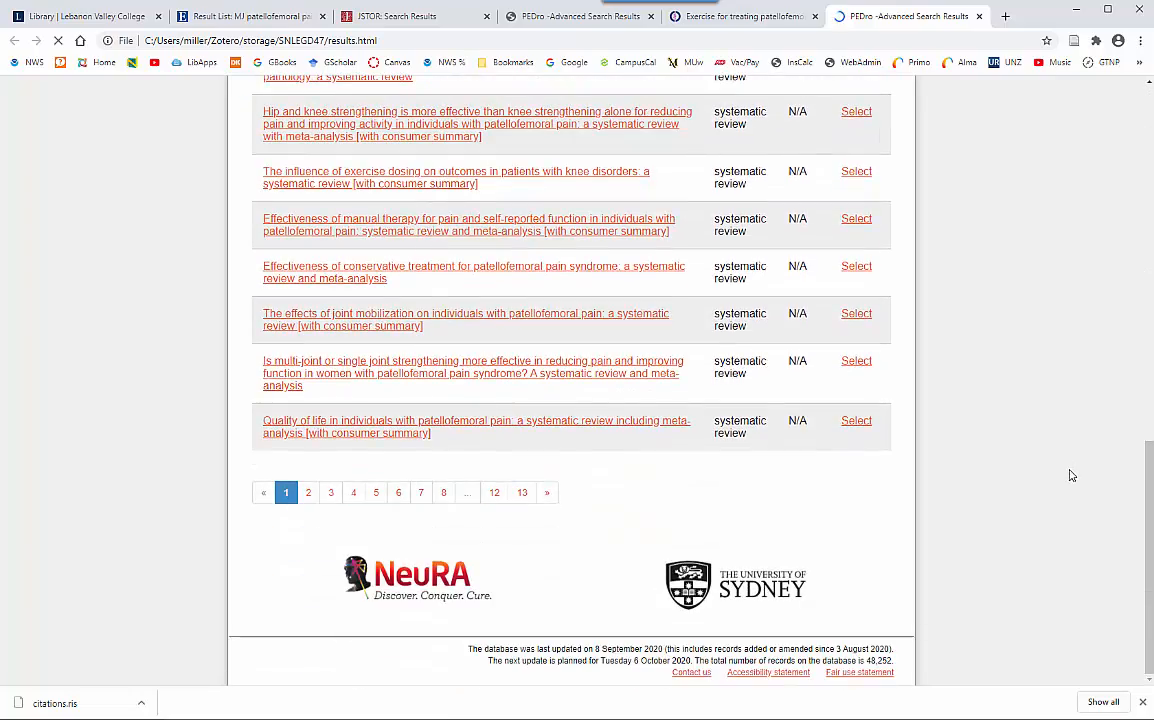
scroll(1070, 475, up, 10)
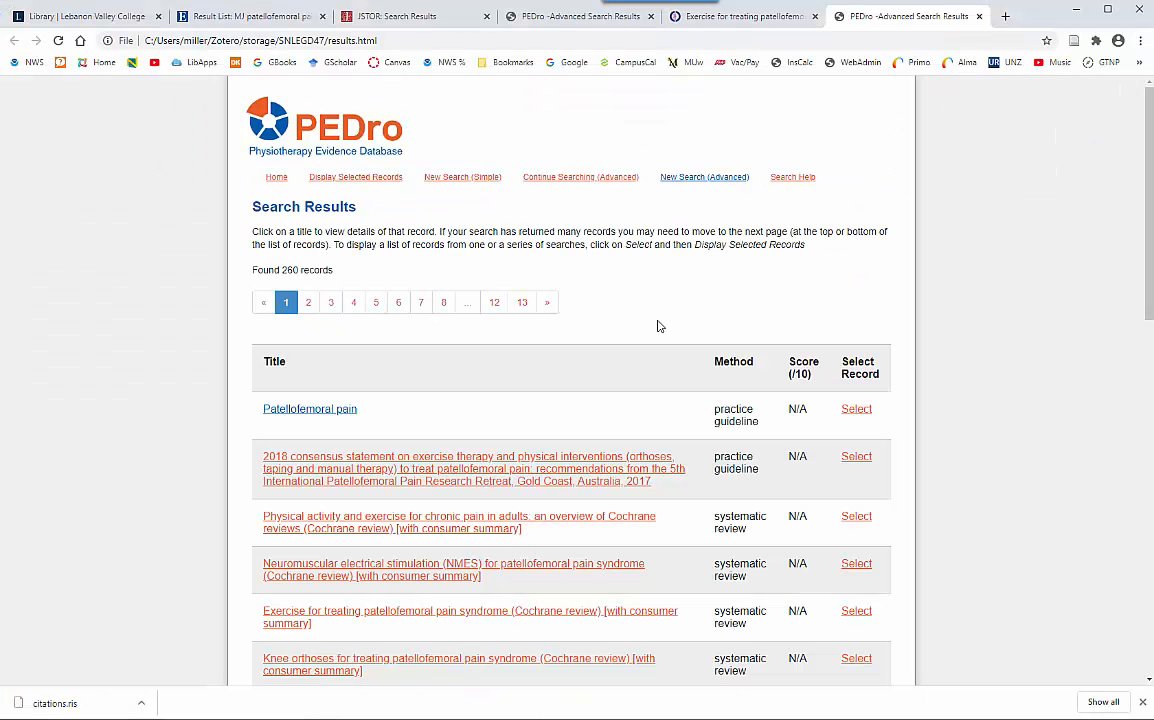
- Save the Cochrane review "Exercise for treating patellofemoral pain syndrome" to Zotero and expand the new item to inspect its attachments
click(728, 17)
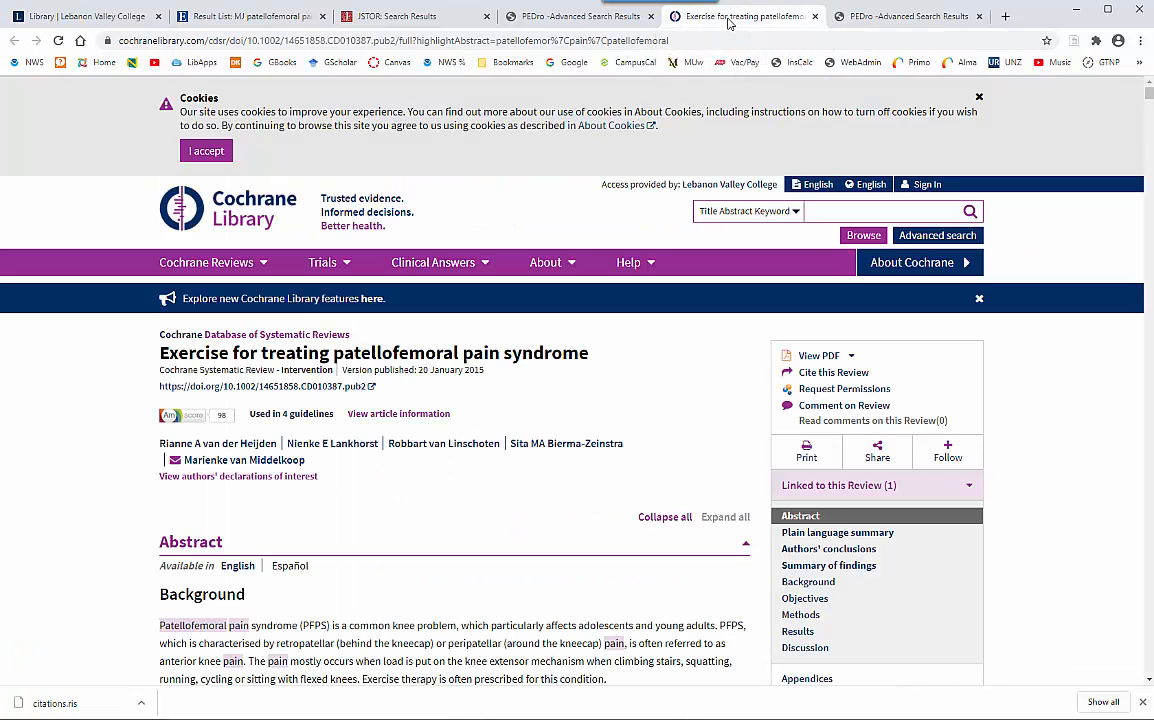
click(1074, 42)
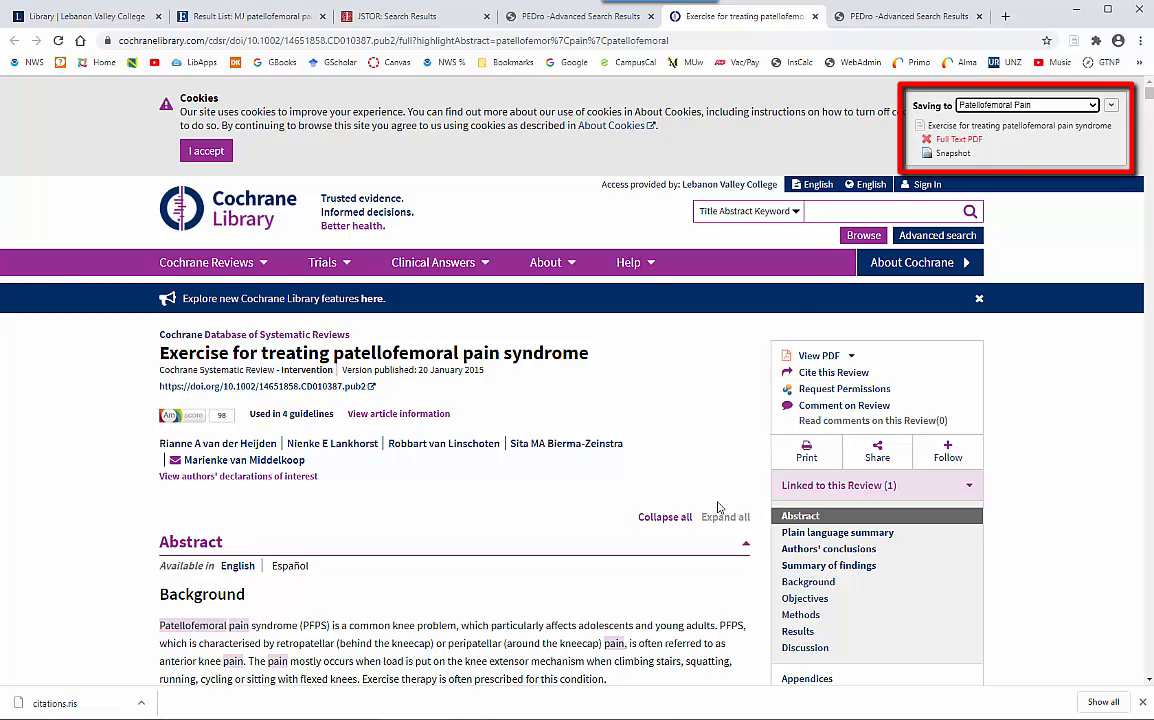
click(131, 714)
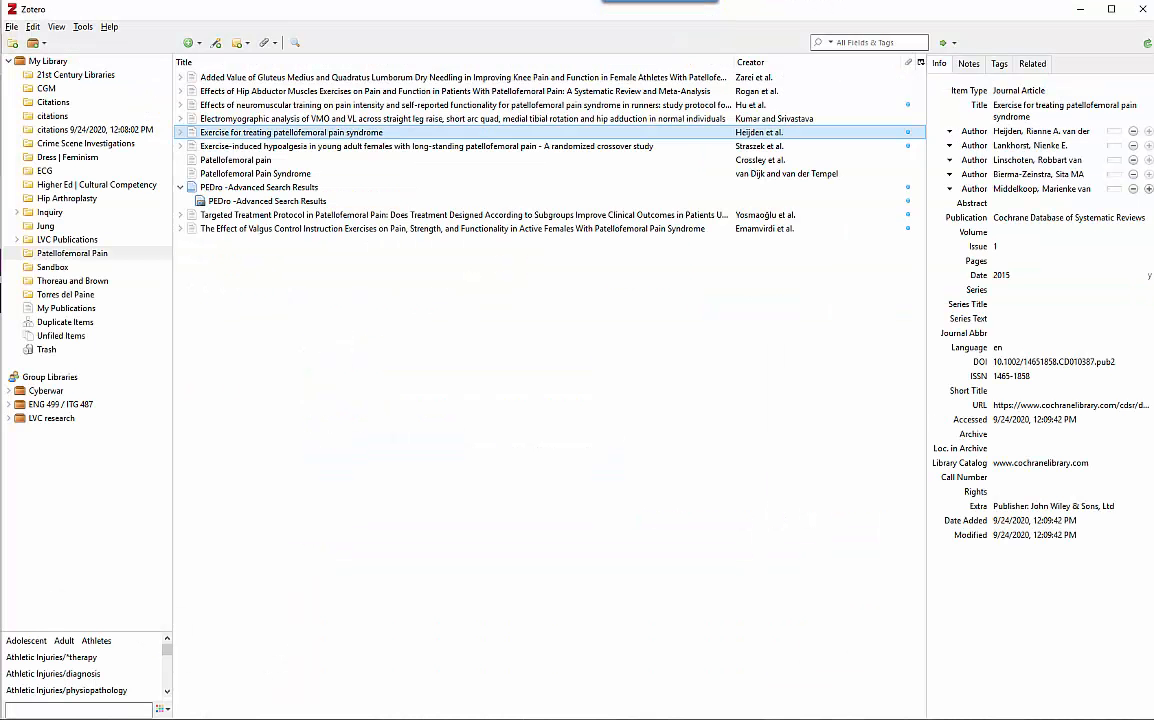
click(180, 133)
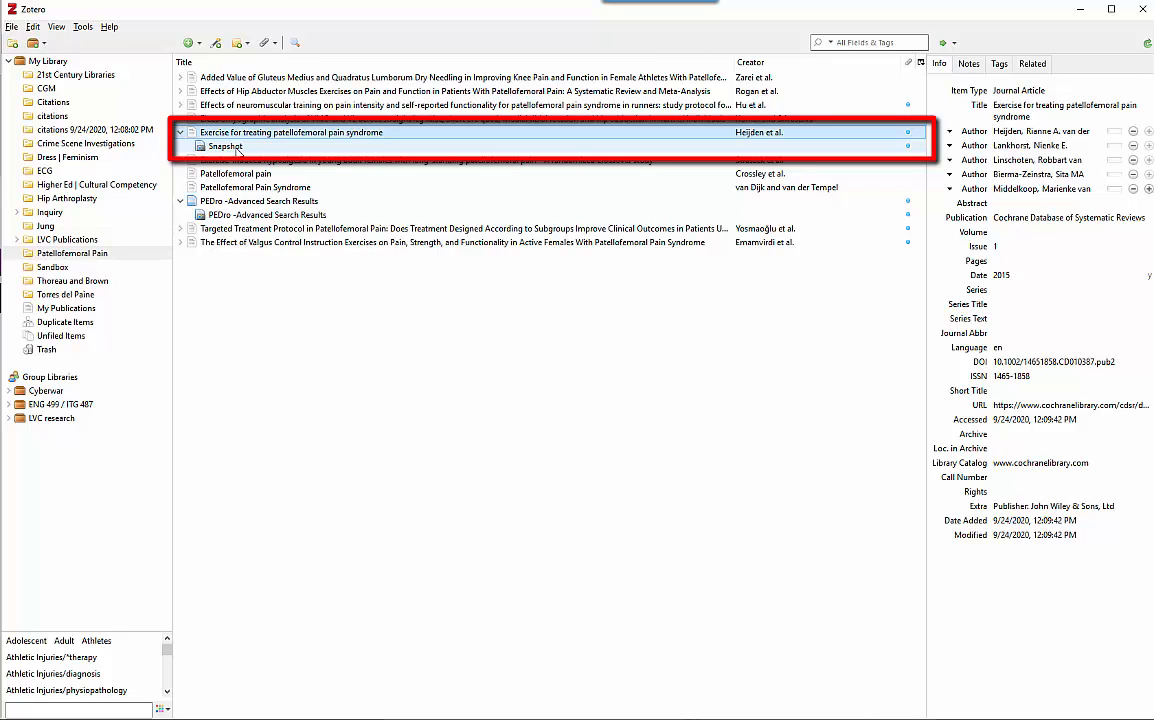
- Move the "Exercise for treating patellofemoral pain syndrome" item to the trash
right_click(250, 135)
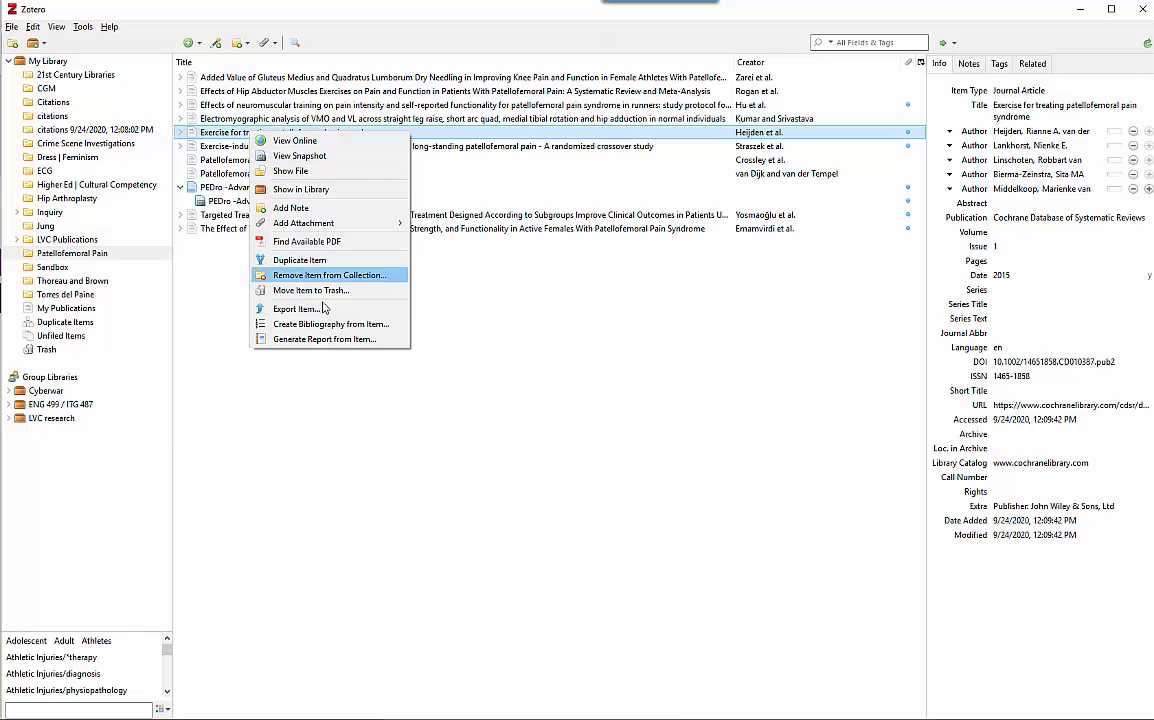
click(324, 291)
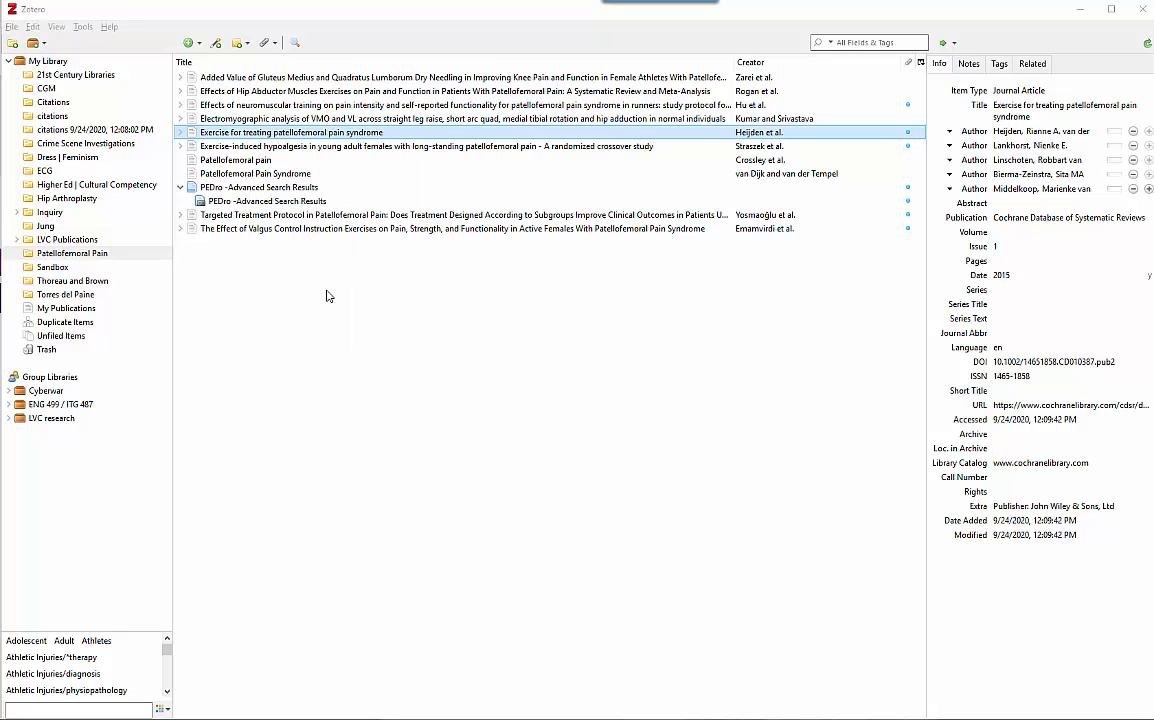
click(547, 384)
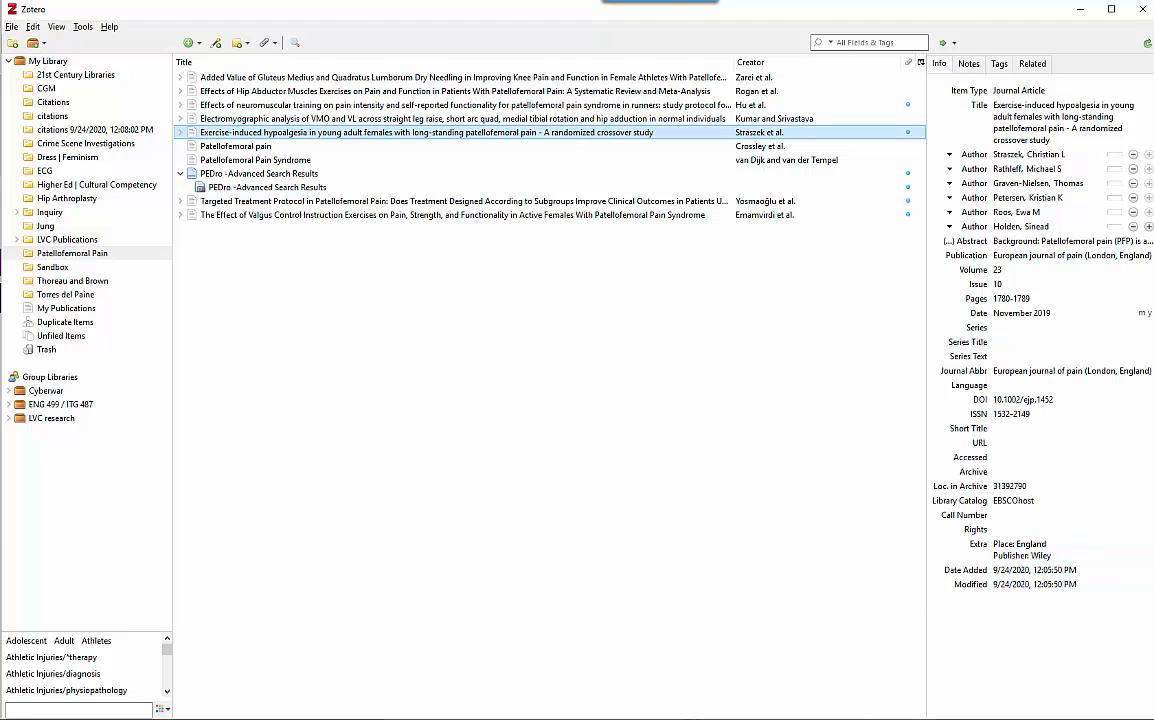
- Add the PDF file of the Cochrane review "Exercise for treating patellofemoral pain syndrome" to the Patellofemoral Pain collection as a new item
key(alt+Tab)
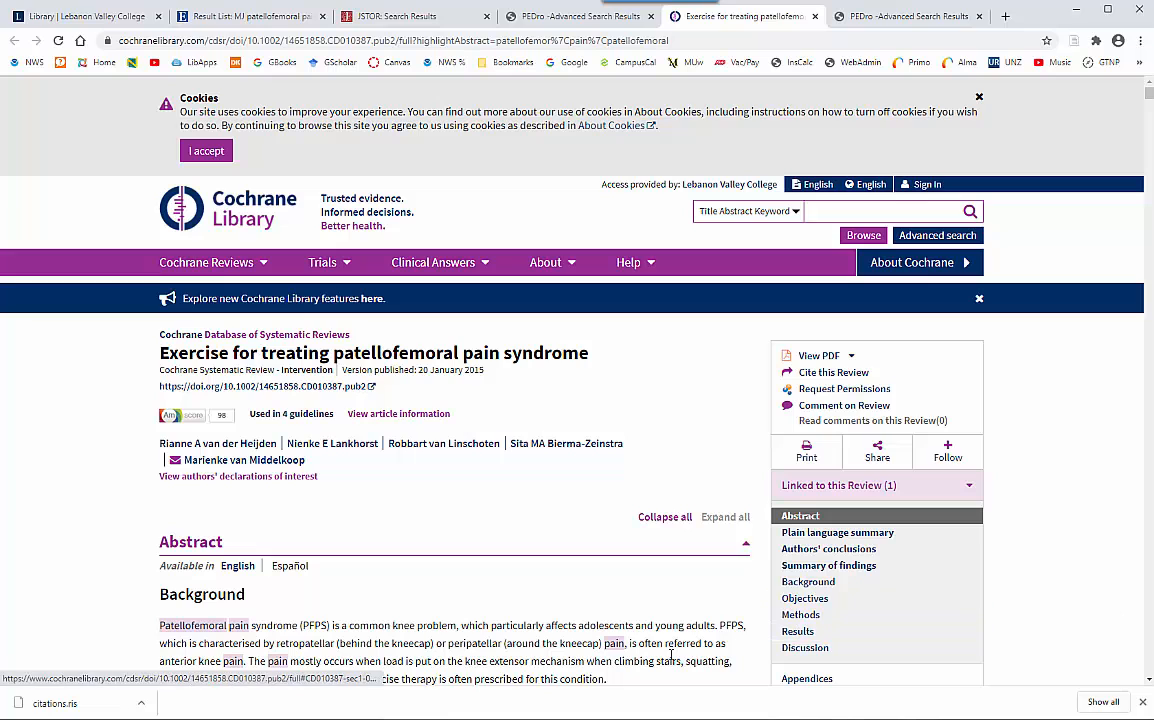
key(alt+Tab)
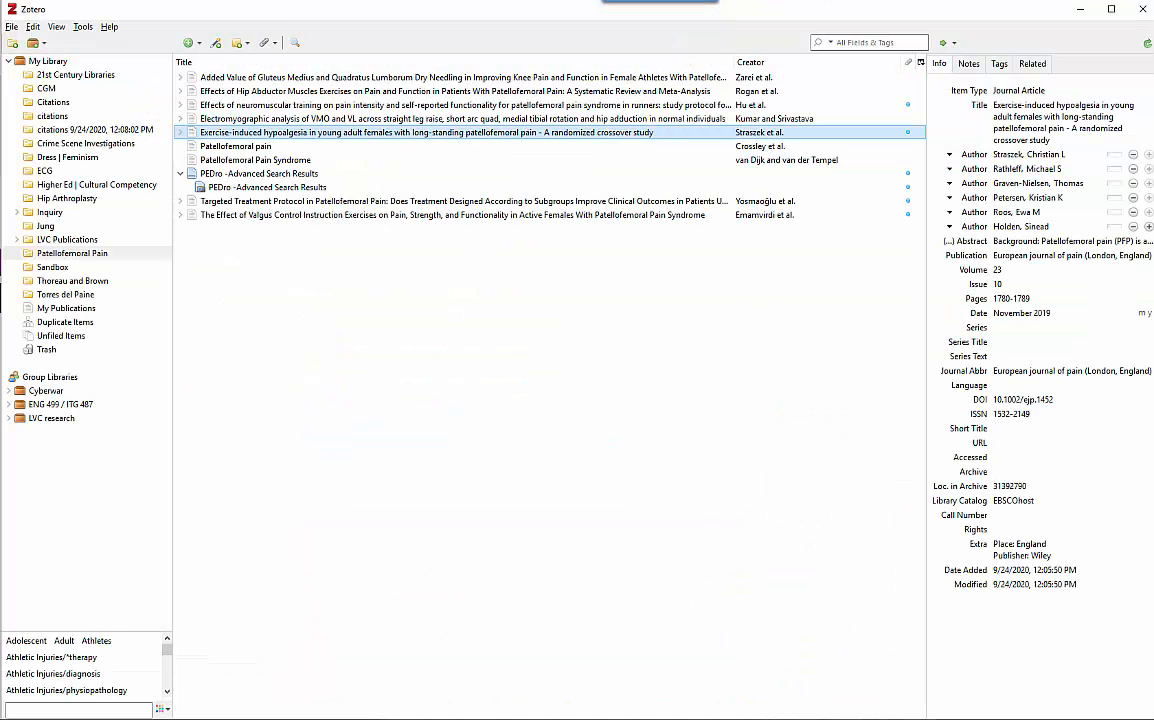
drag(1150, 525, 382, 277)
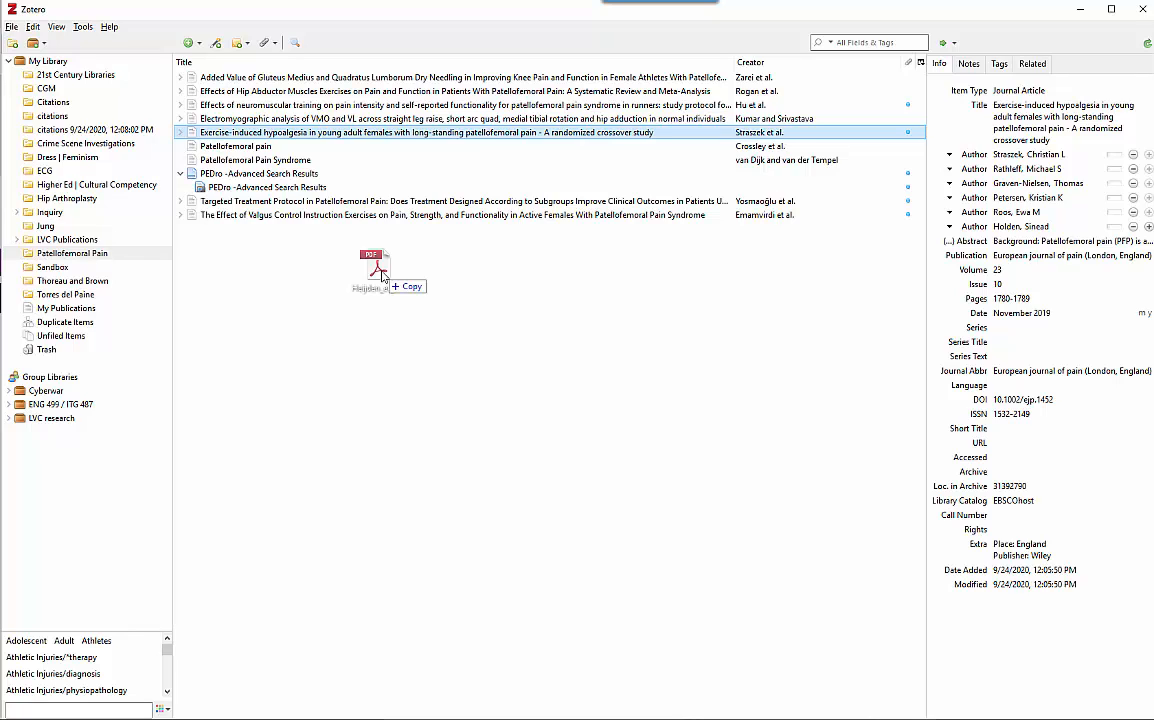
drag(381, 277, 382, 277)
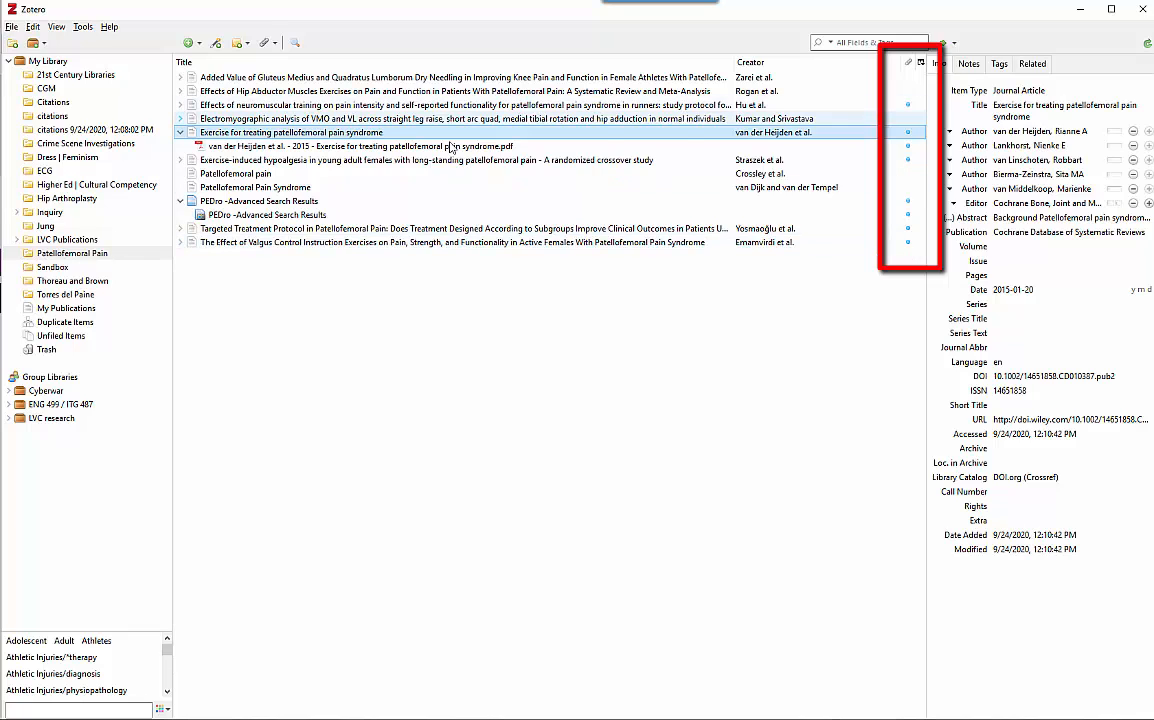
- Expand the neuromuscular training, exercise-induced hypoalgesia, targeted treatment protocol and valgus control articles to inspect their attachments
click(181, 105)
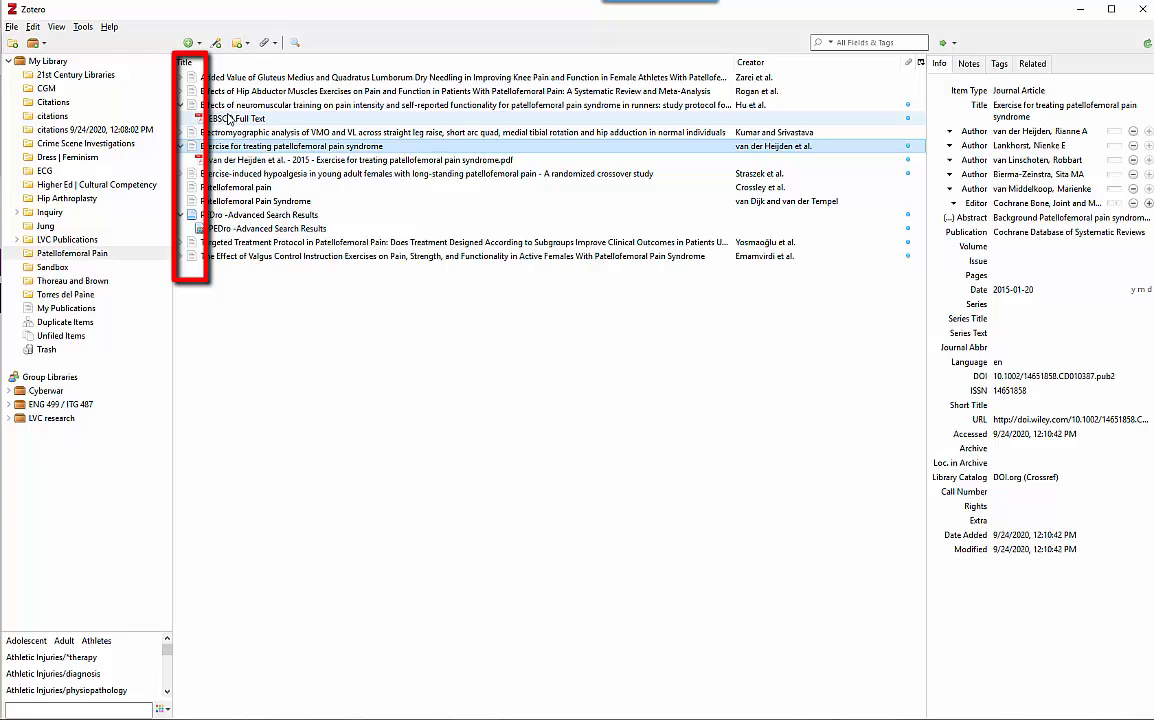
click(181, 174)
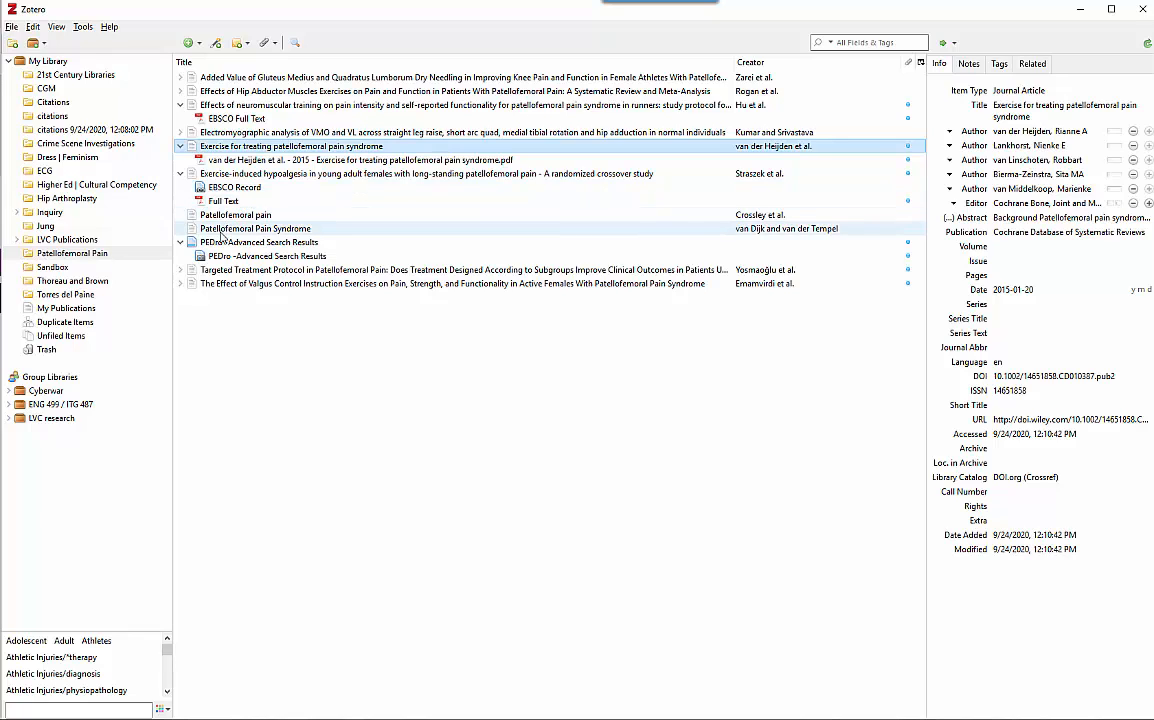
click(180, 270)
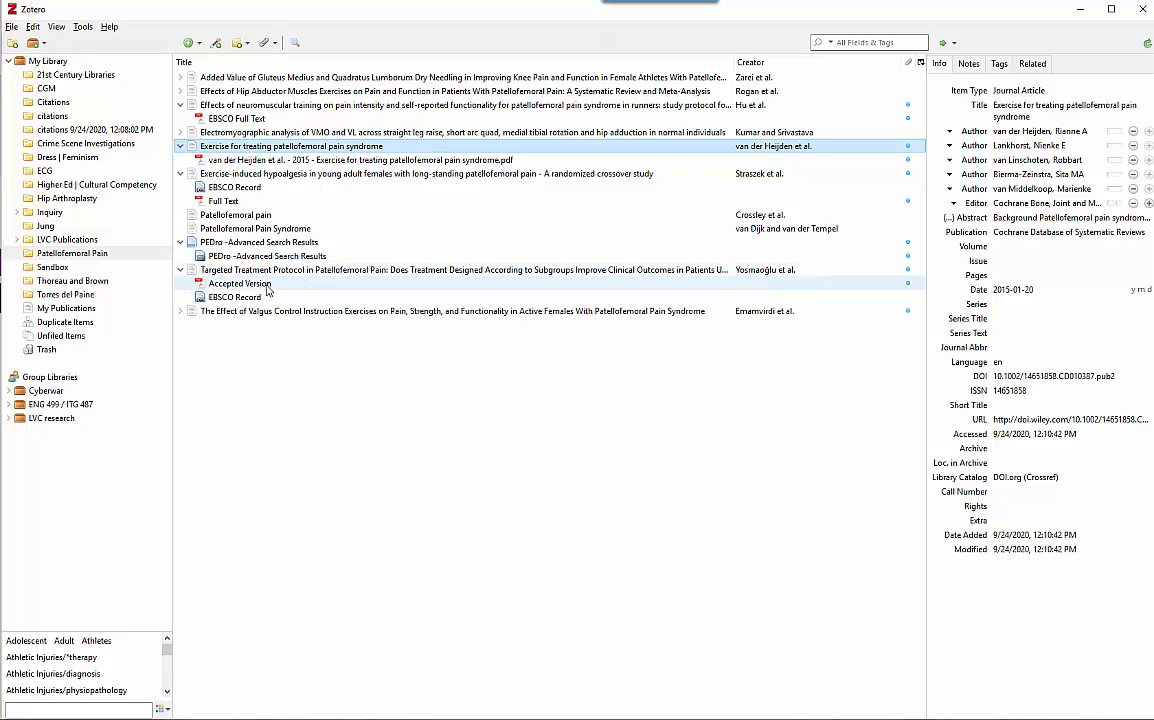
click(180, 311)
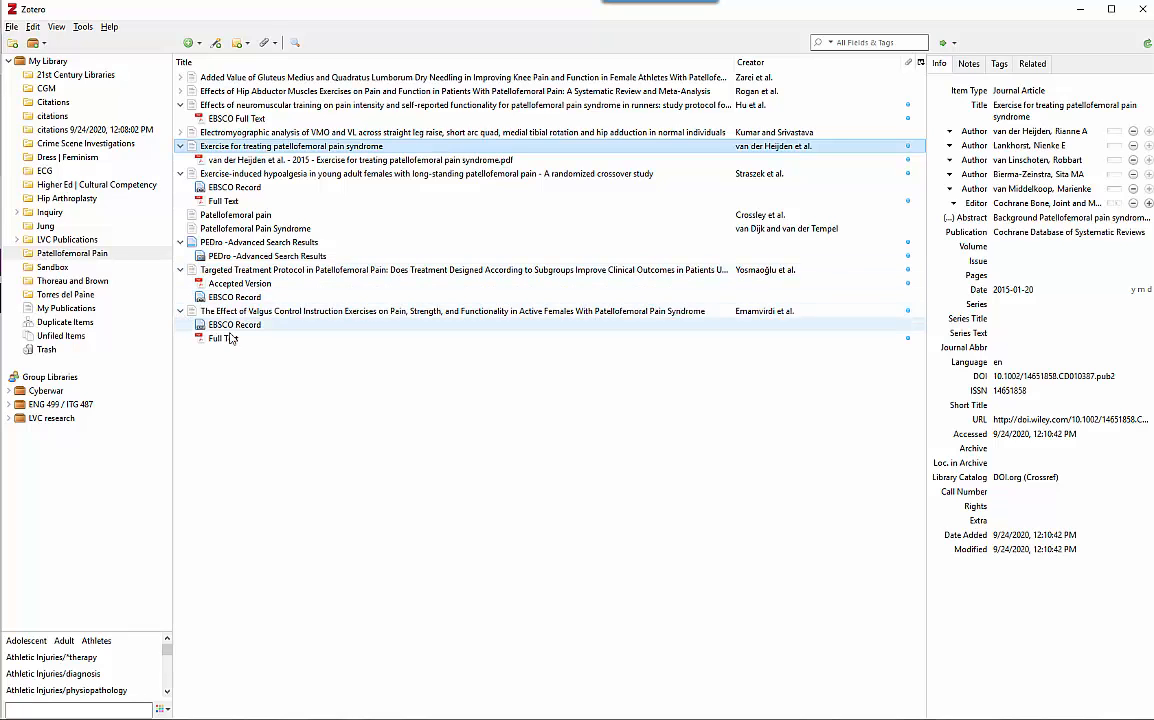
- Collapse all expanded items in the Patellofemoral Pain collection so only the parent entries are listed
click(180, 105)
click(180, 132)
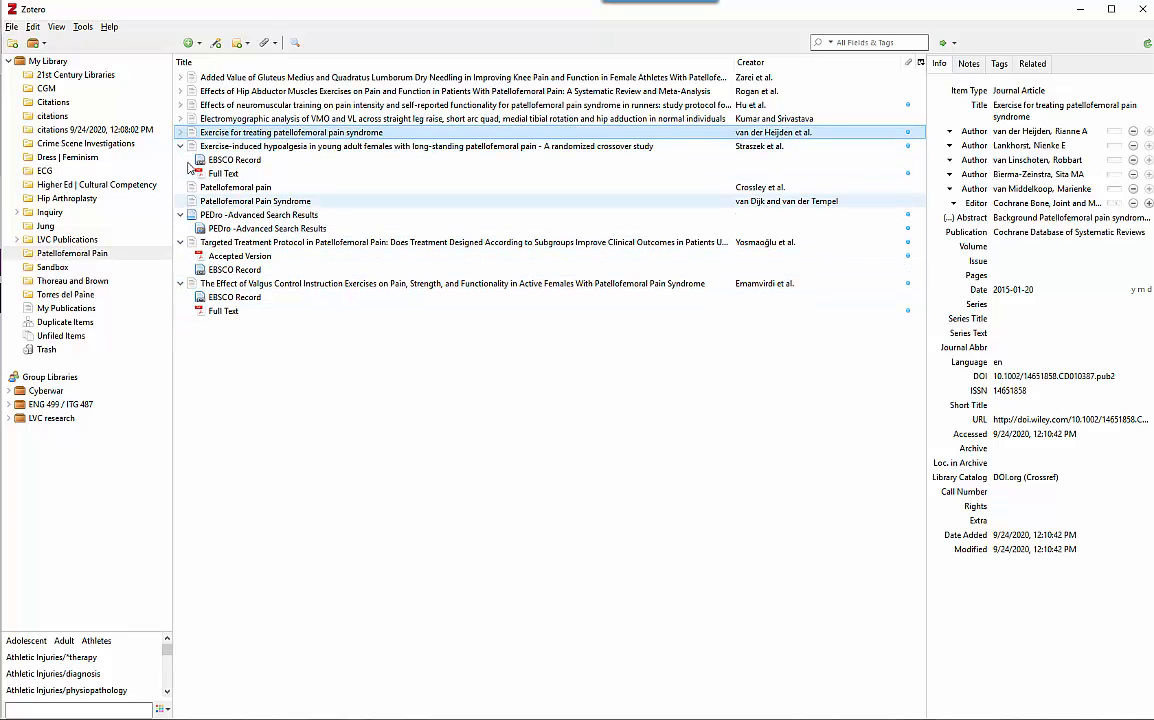
click(180, 146)
click(180, 187)
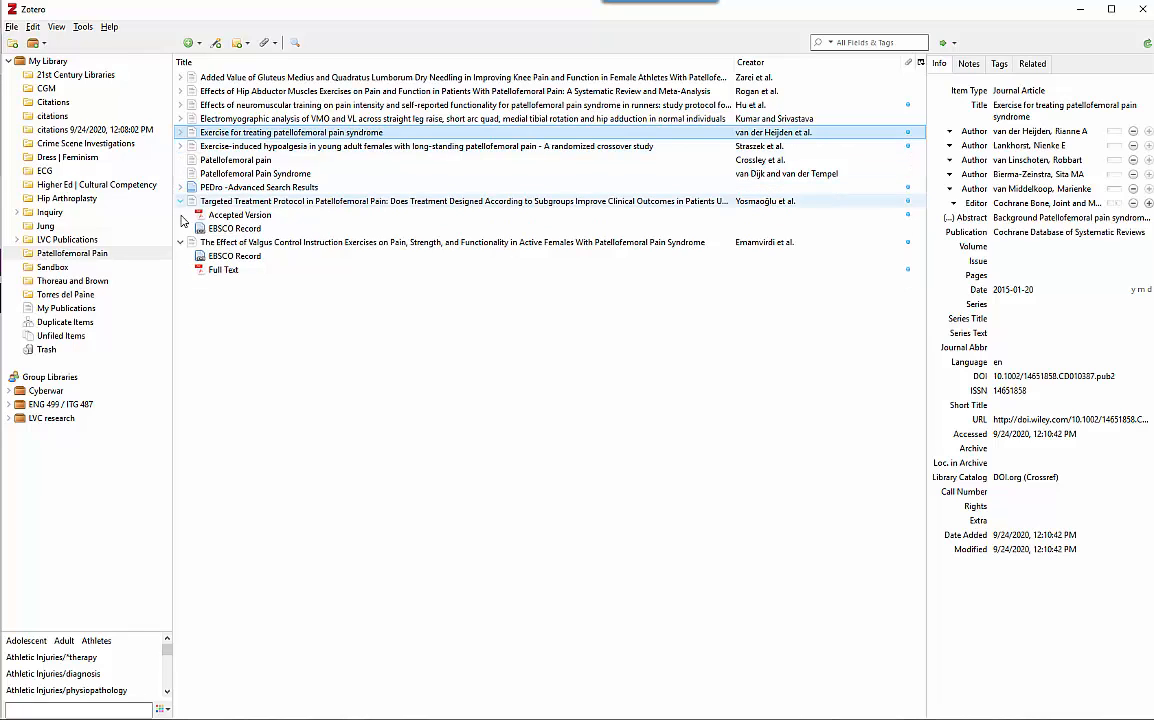
click(180, 201)
click(180, 215)
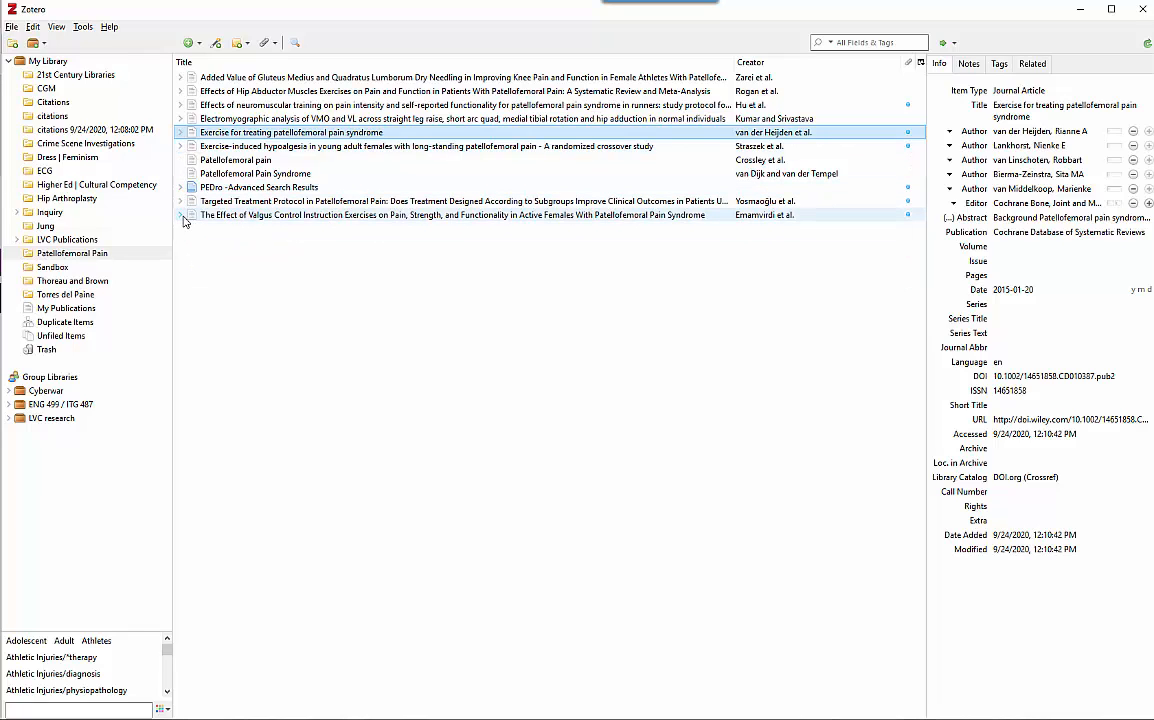
- Move the "PEDro - Advanced Search Results" web page item to the trash
click(254, 188)
right_click(254, 191)
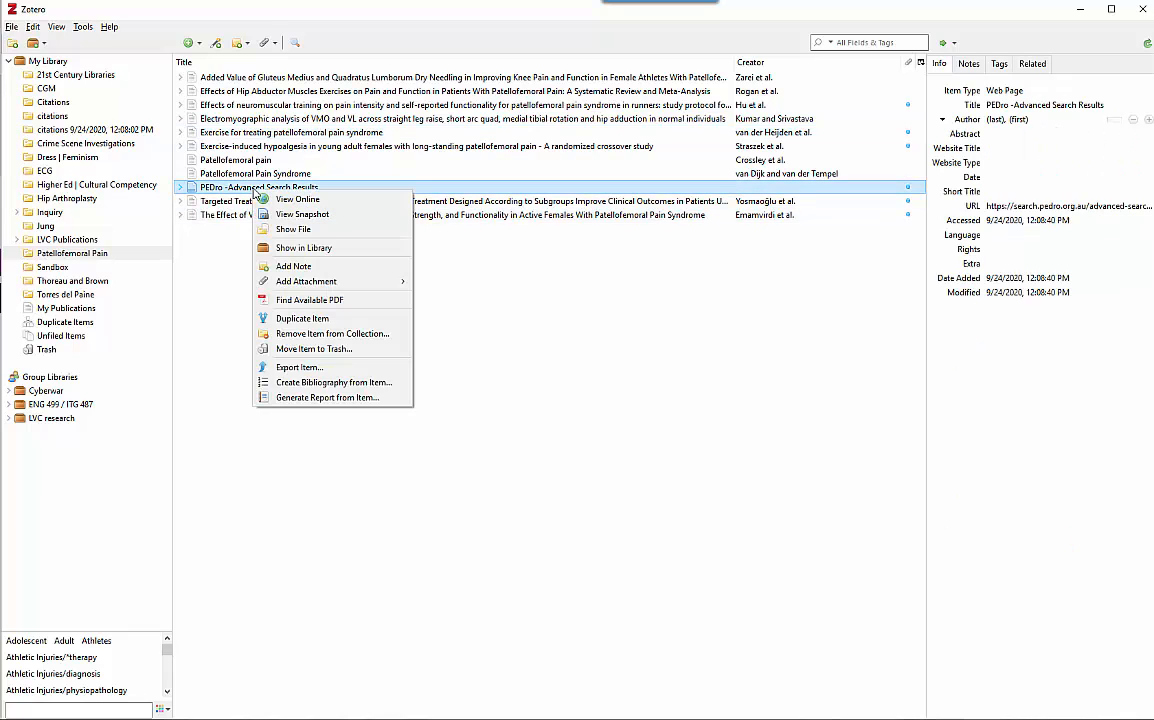
click(322, 349)
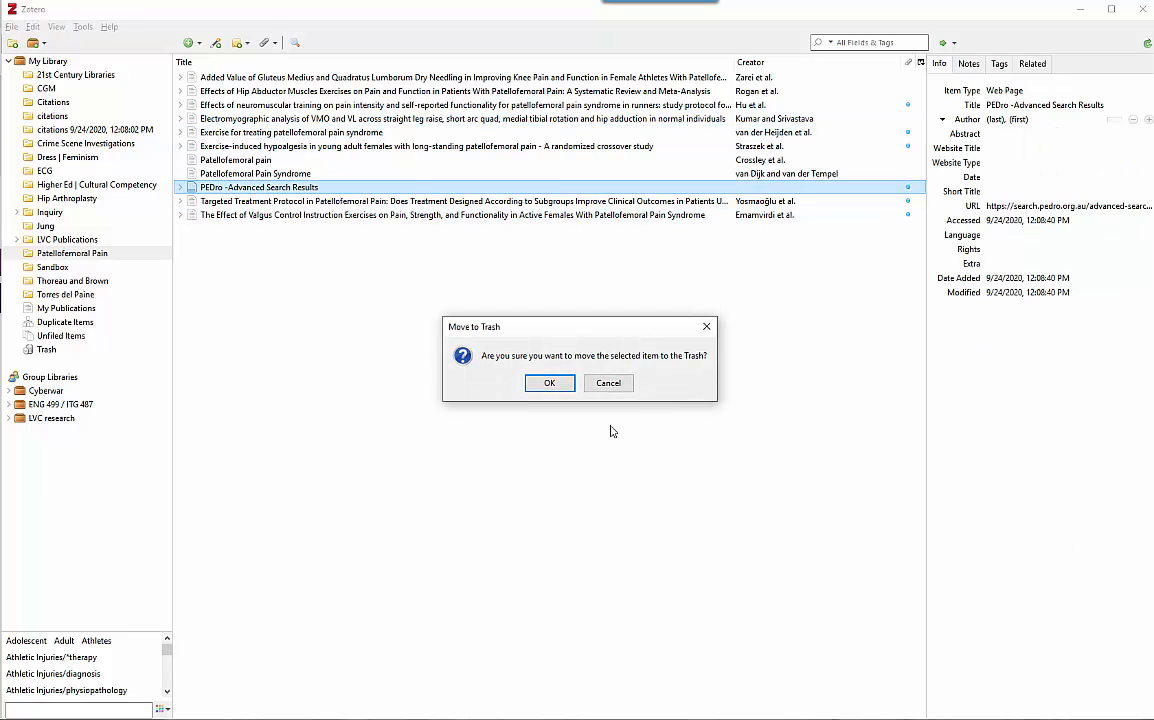
click(550, 384)
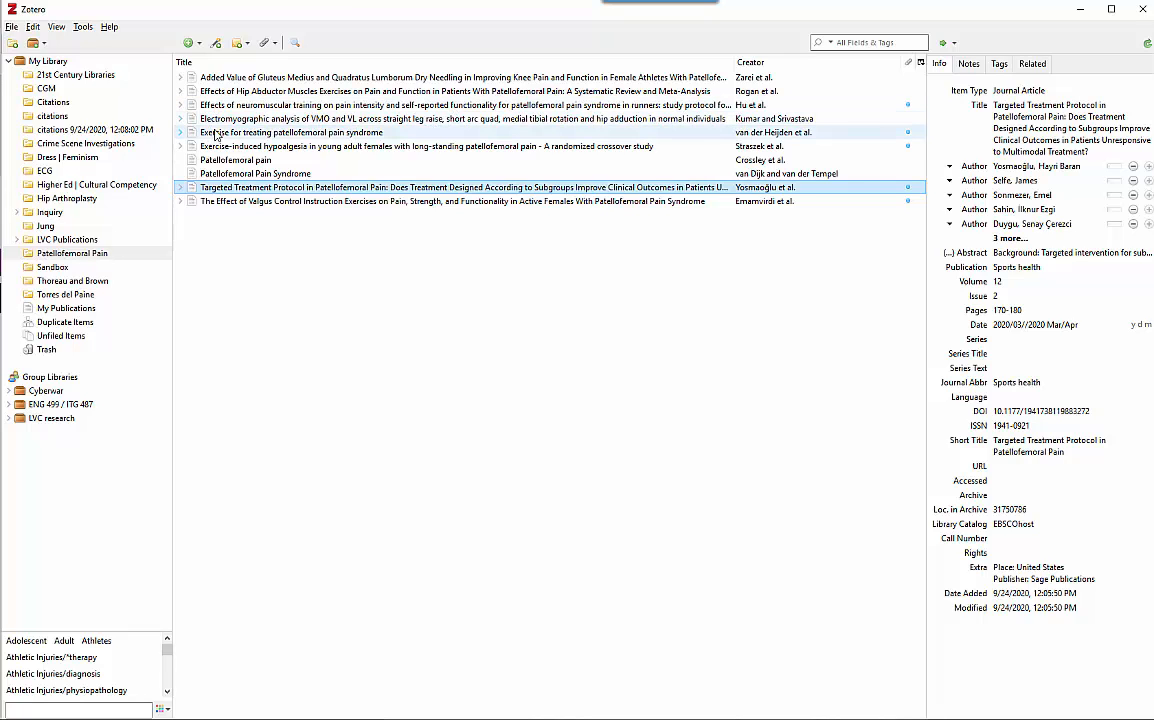
- Convert the title of the "Added Value of Gluteus Medius and Quadratus Lumborum Dry Needling" article to sentence case
click(336, 80)
click(1051, 135)
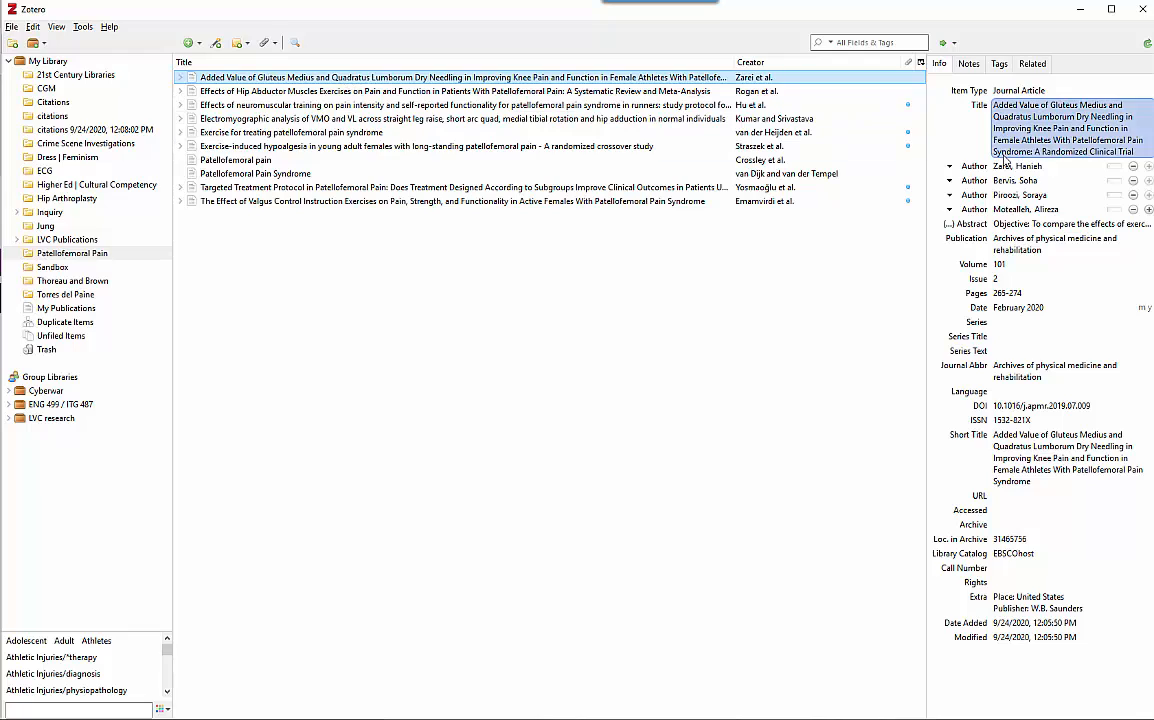
right_click(1051, 135)
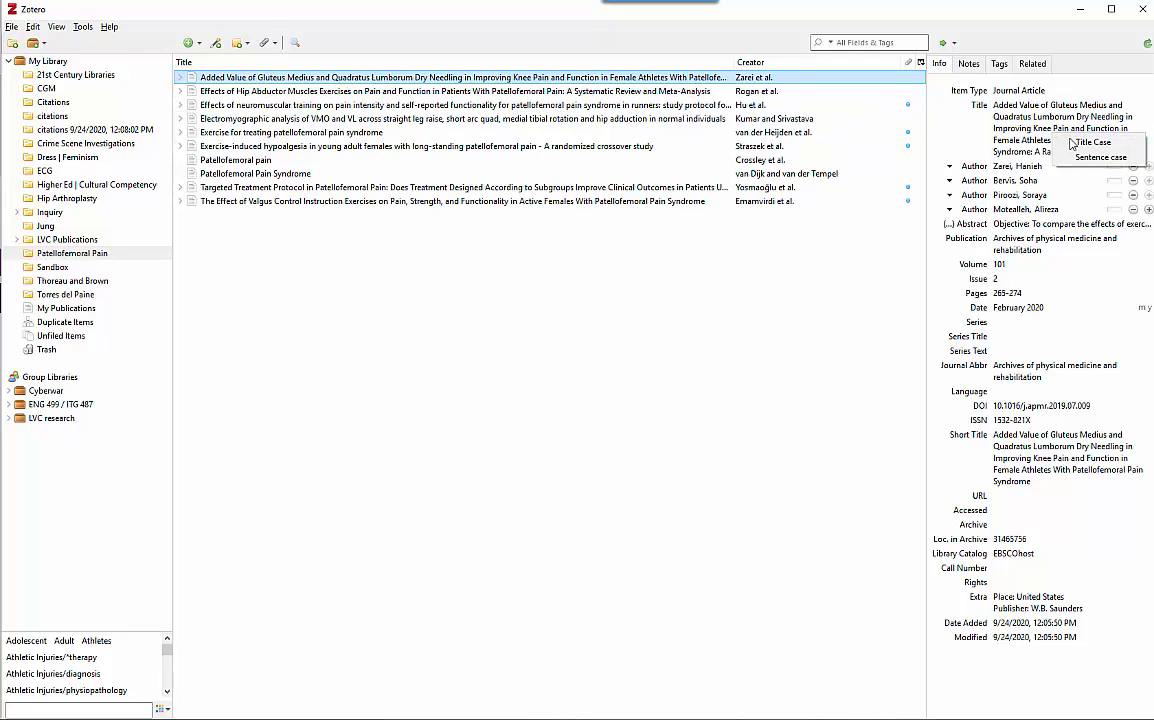
click(1085, 160)
click(1083, 150)
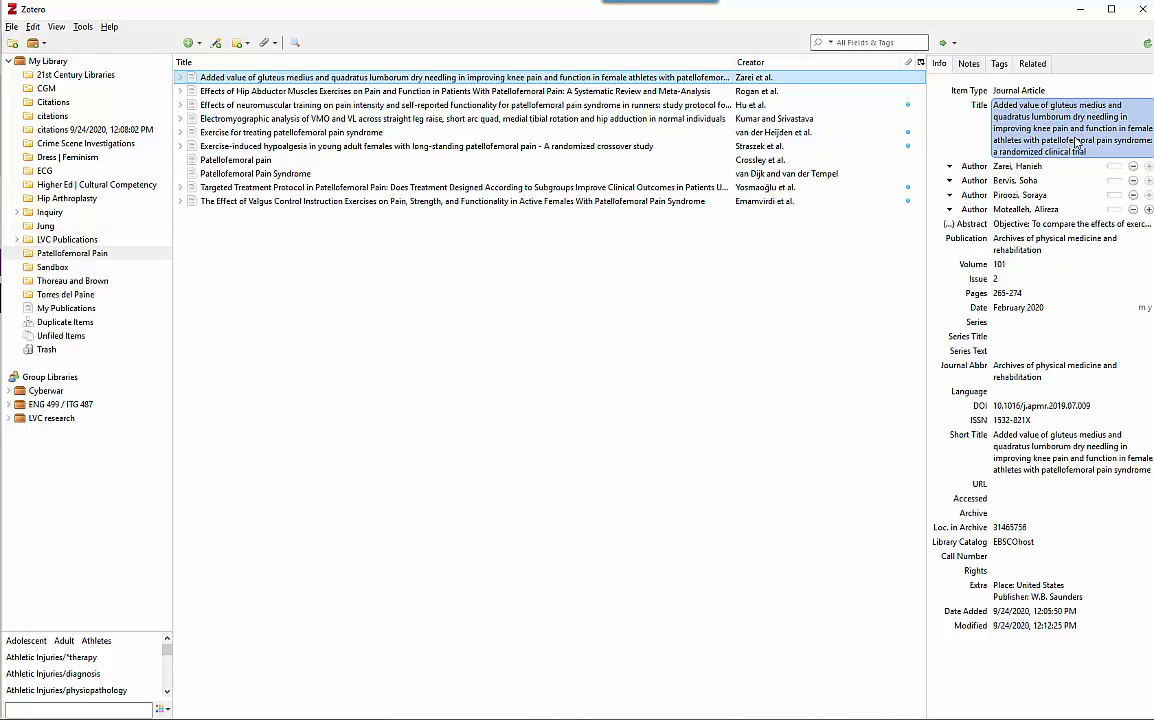
- Convert the "Effects of Hip Abductor Muscles Exercises" article's title to sentence case and capitalize the "A" after the colon
click(511, 93)
click(1047, 115)
right_click(1047, 115)
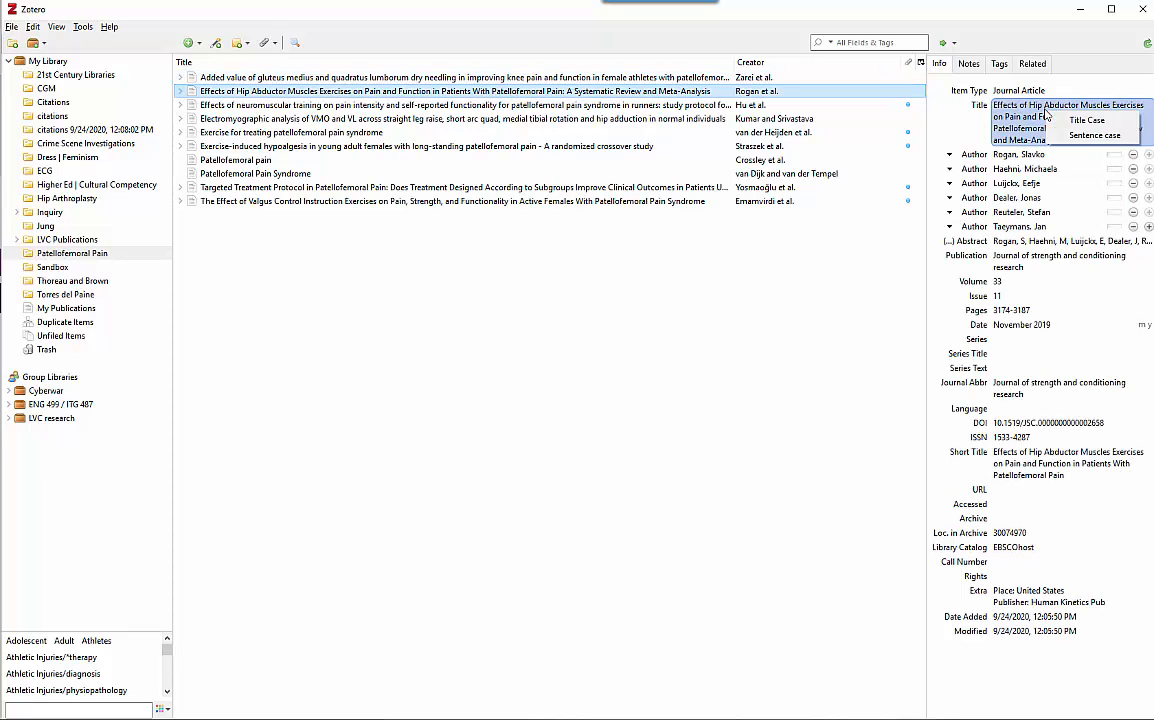
click(1092, 135)
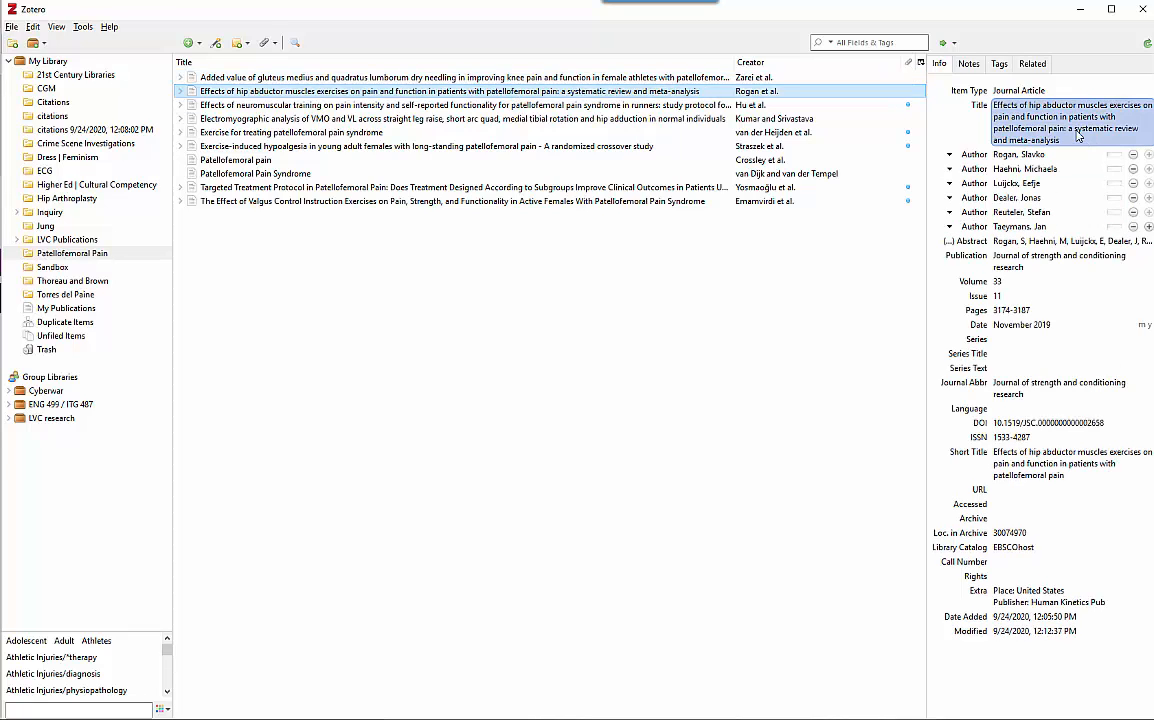
click(1077, 137)
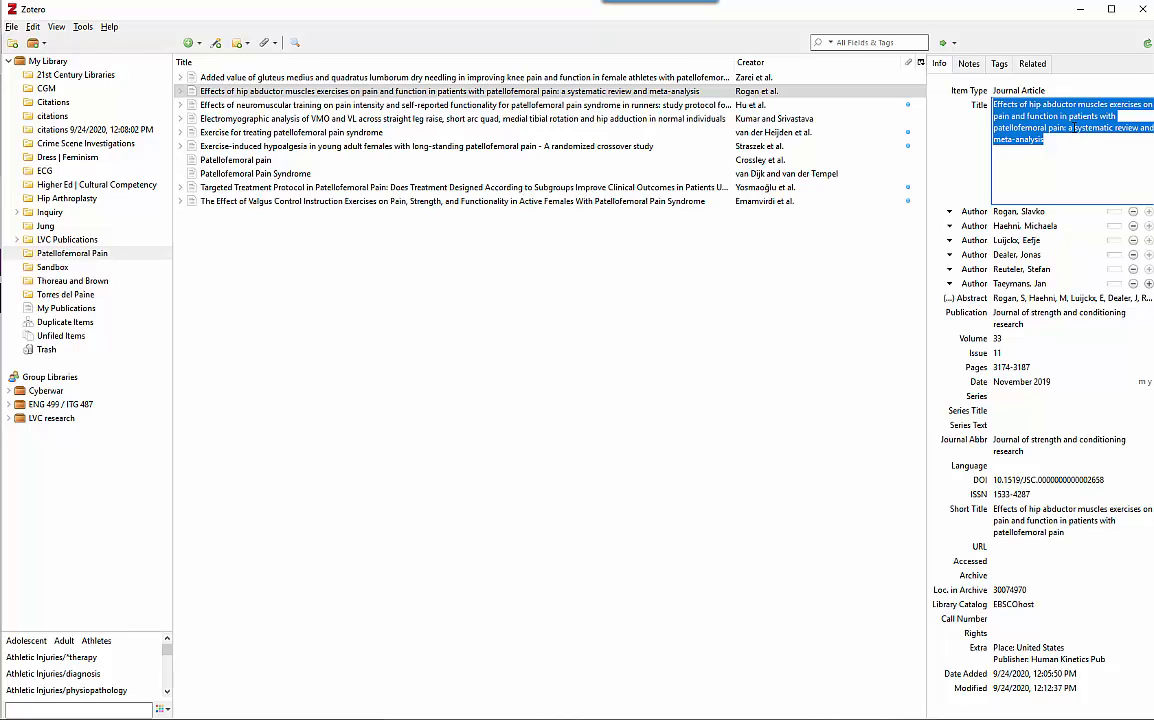
click(1069, 128)
key(BackSpace)
text(A)
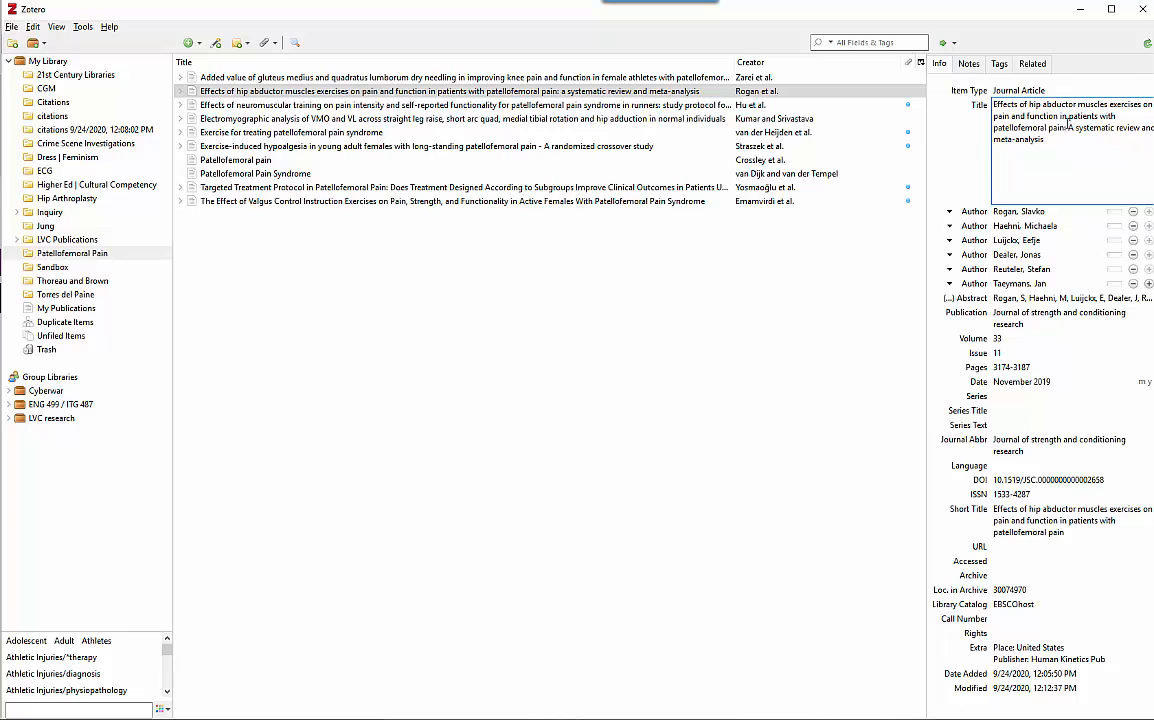
- Convert the titles of the "Targeted Treatment Protocol" and "The Effect of Valgus Control Instruction Exercises" articles to sentence case
click(490, 187)
right_click(1062, 120)
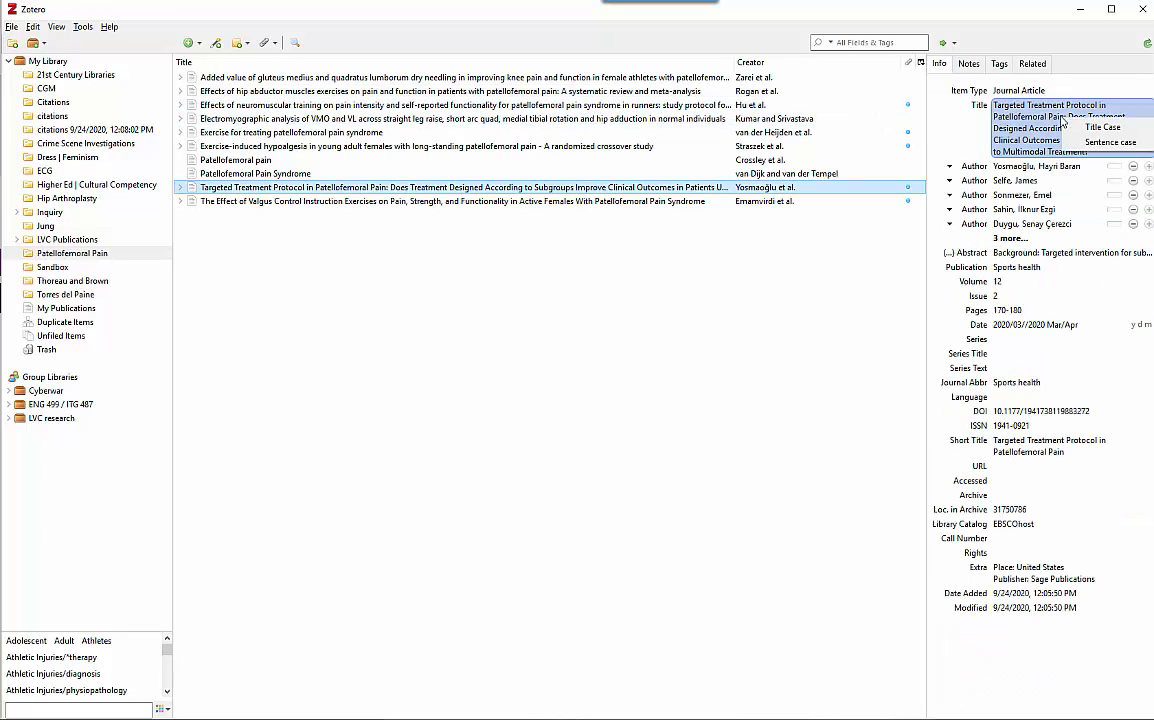
click(1112, 143)
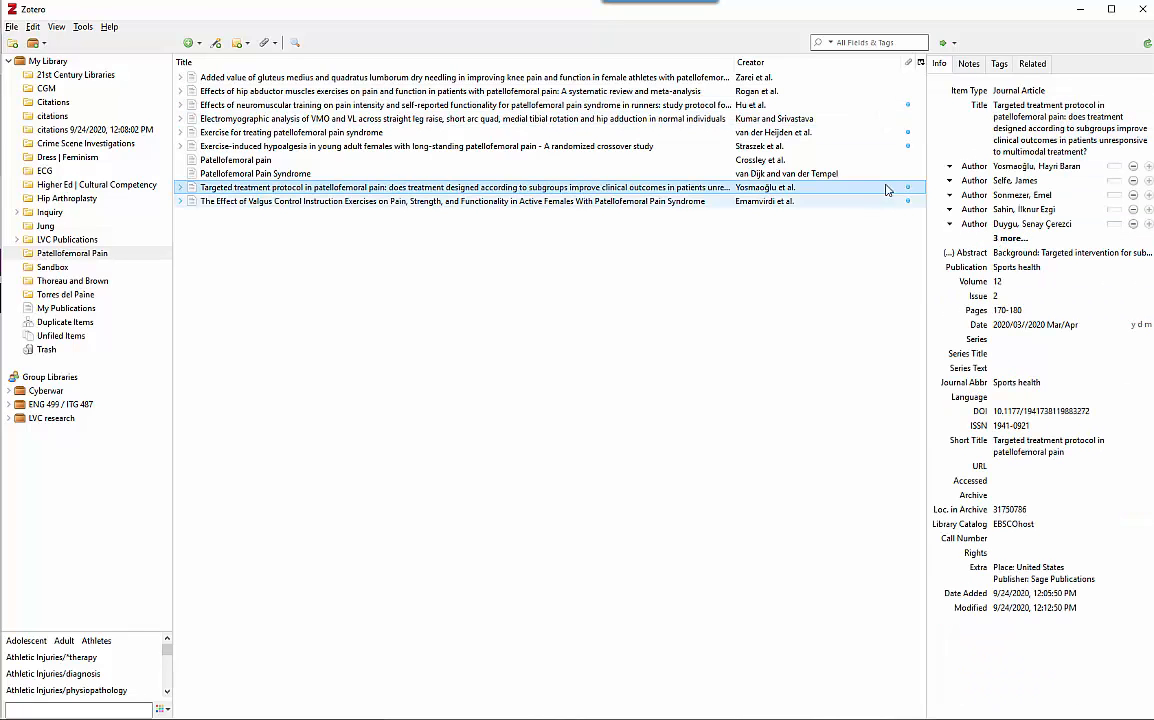
click(587, 203)
click(1032, 124)
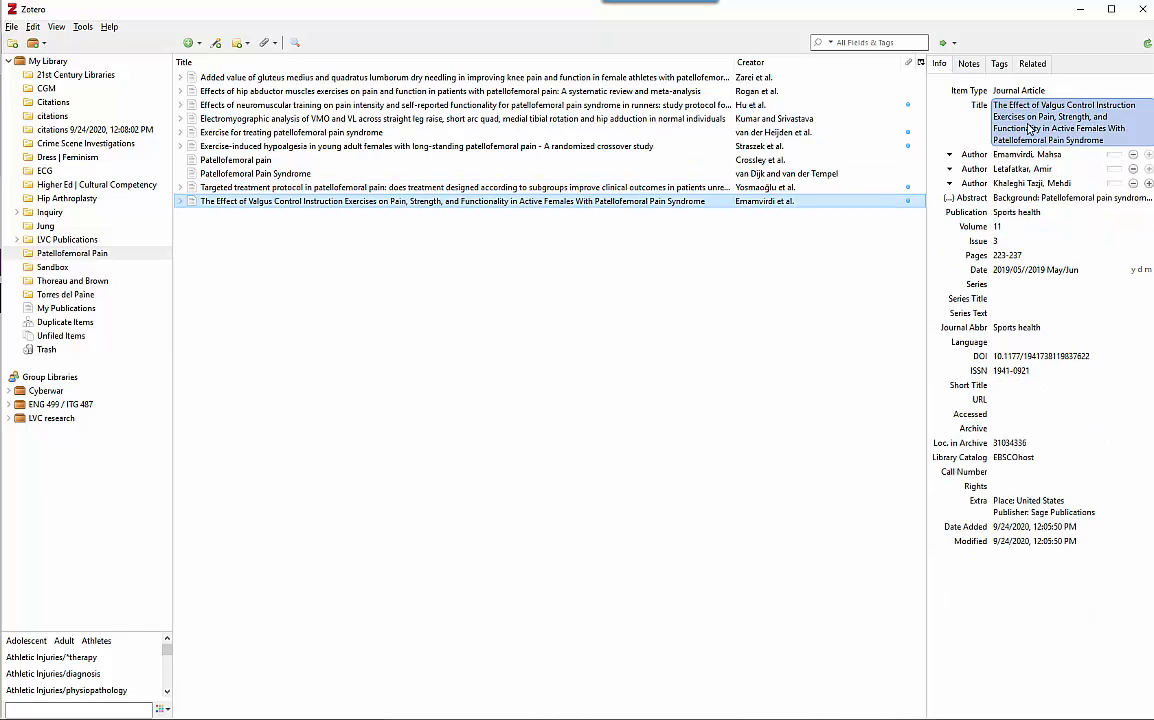
right_click(1030, 126)
click(1076, 150)
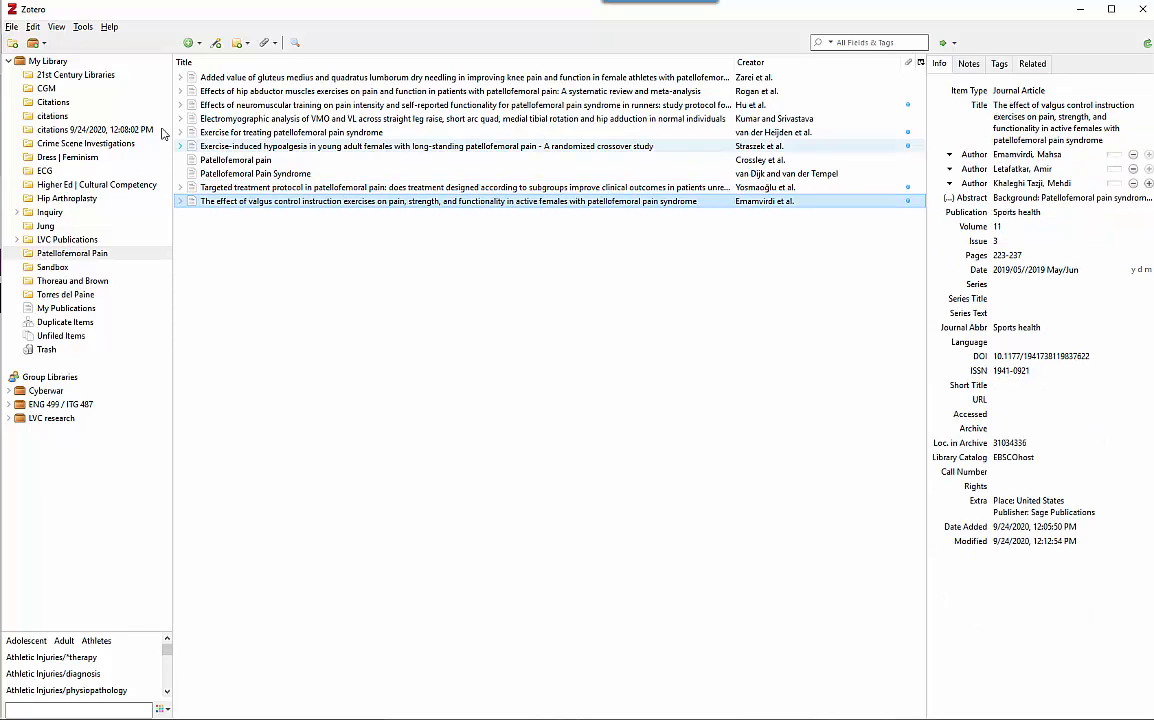
- Convert the title of the "Patellofemoral Pain Syndrome" article to sentence case
click(300, 176)
right_click(300, 175)
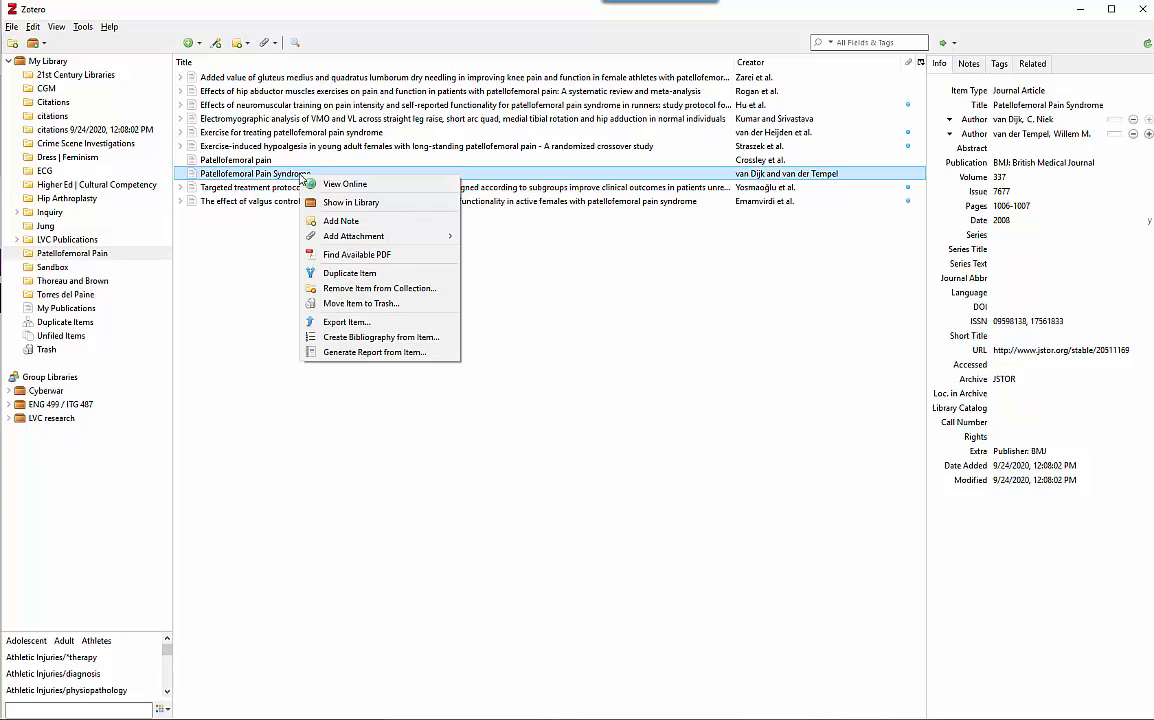
click(306, 172)
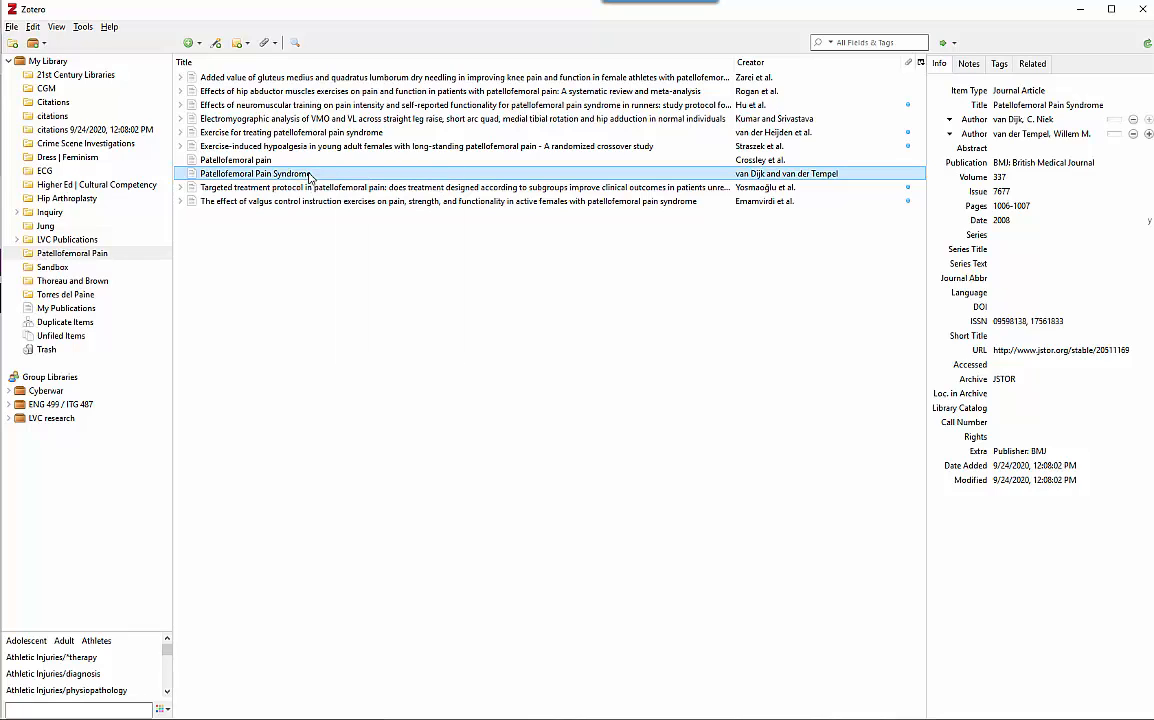
click(1040, 105)
right_click(1024, 108)
click(1060, 134)
- Create a bibliography from all items in the collection in American Psychological Association (APA) 7th edition style, copied to the clipboard
click(619, 80)
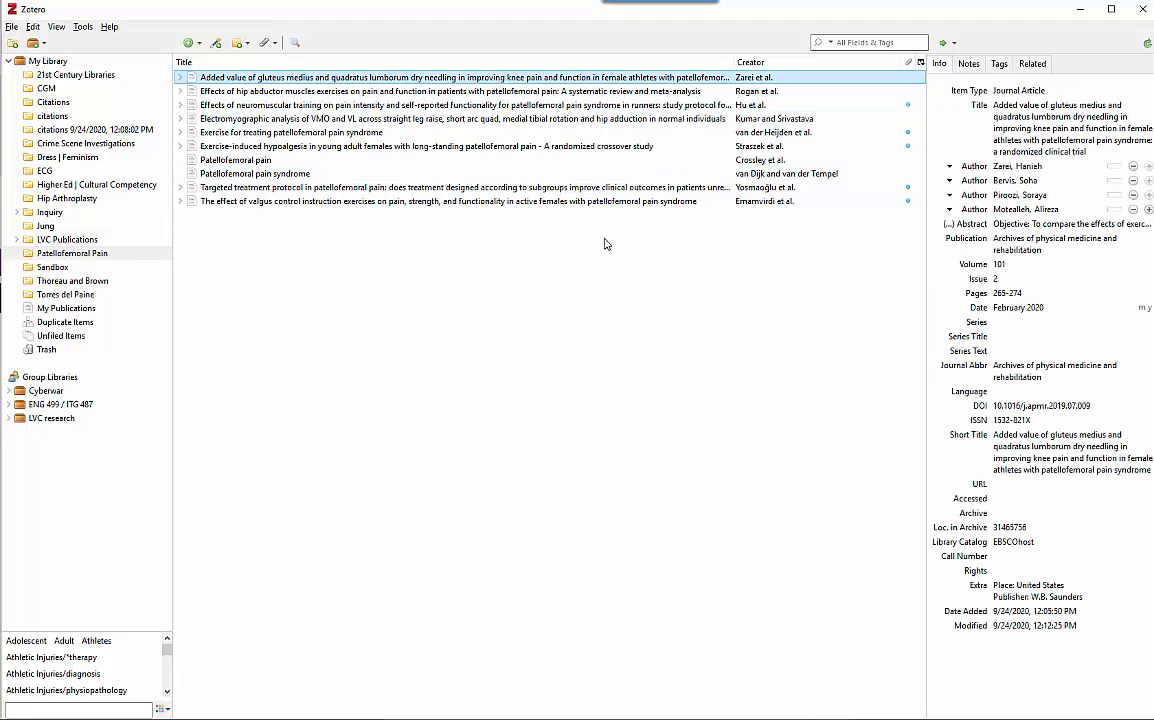
shift+click(594, 204)
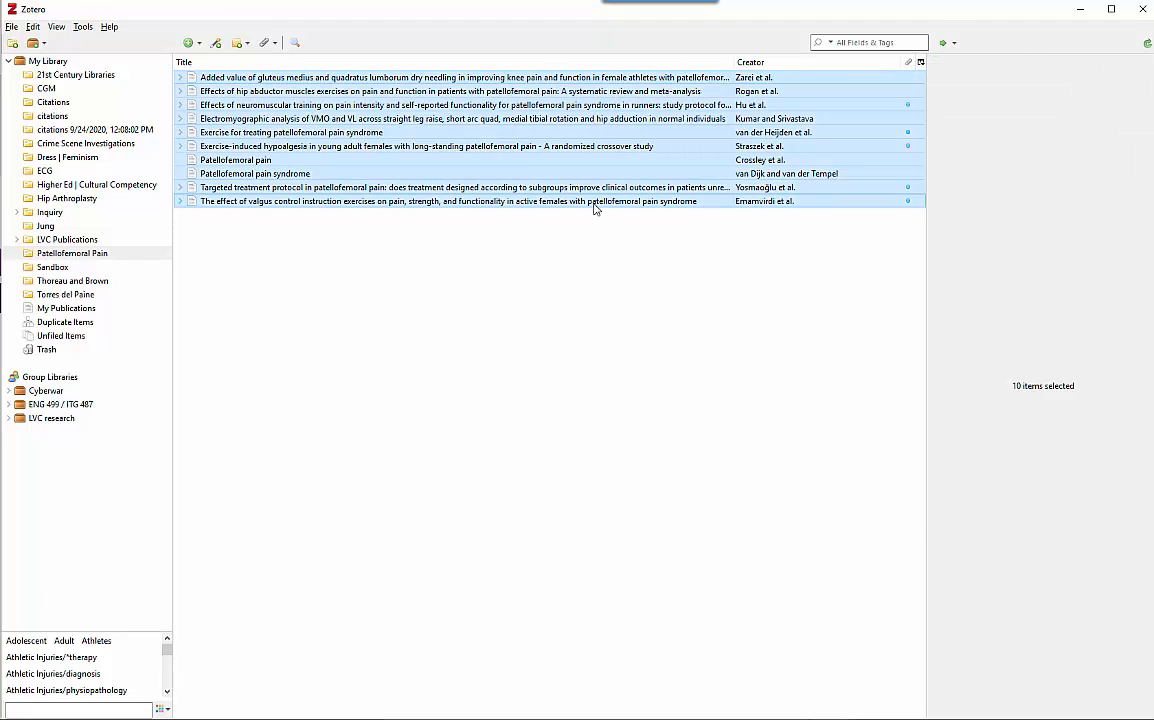
right_click(507, 135)
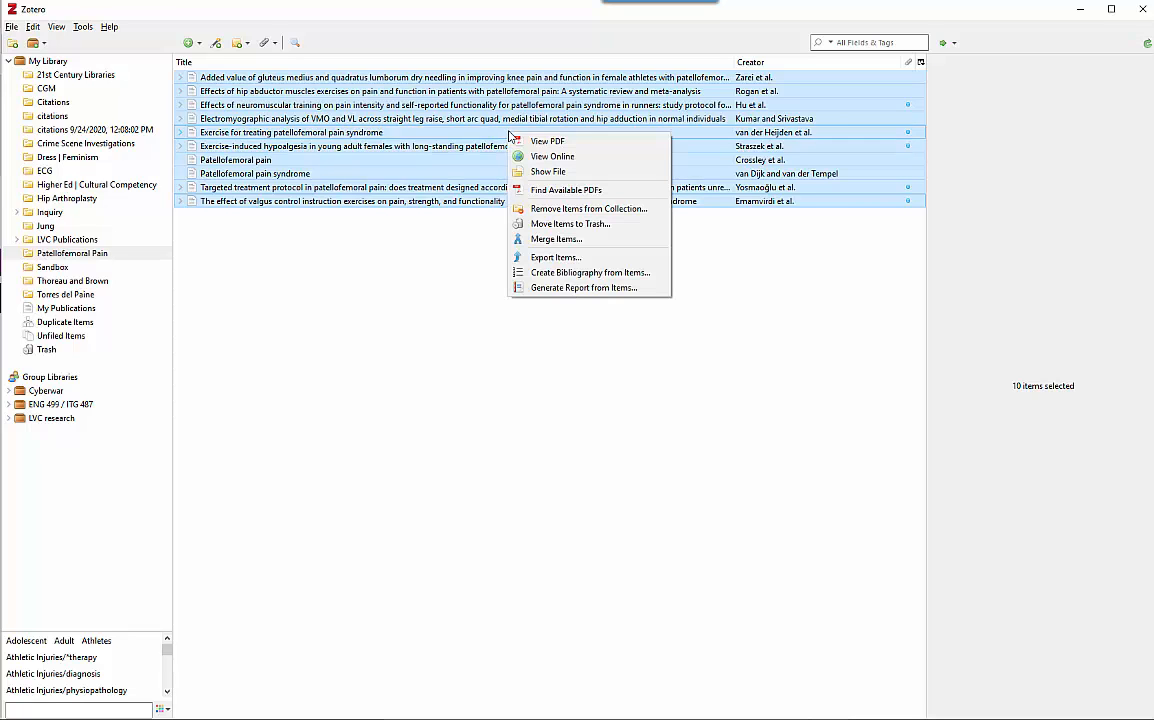
click(582, 275)
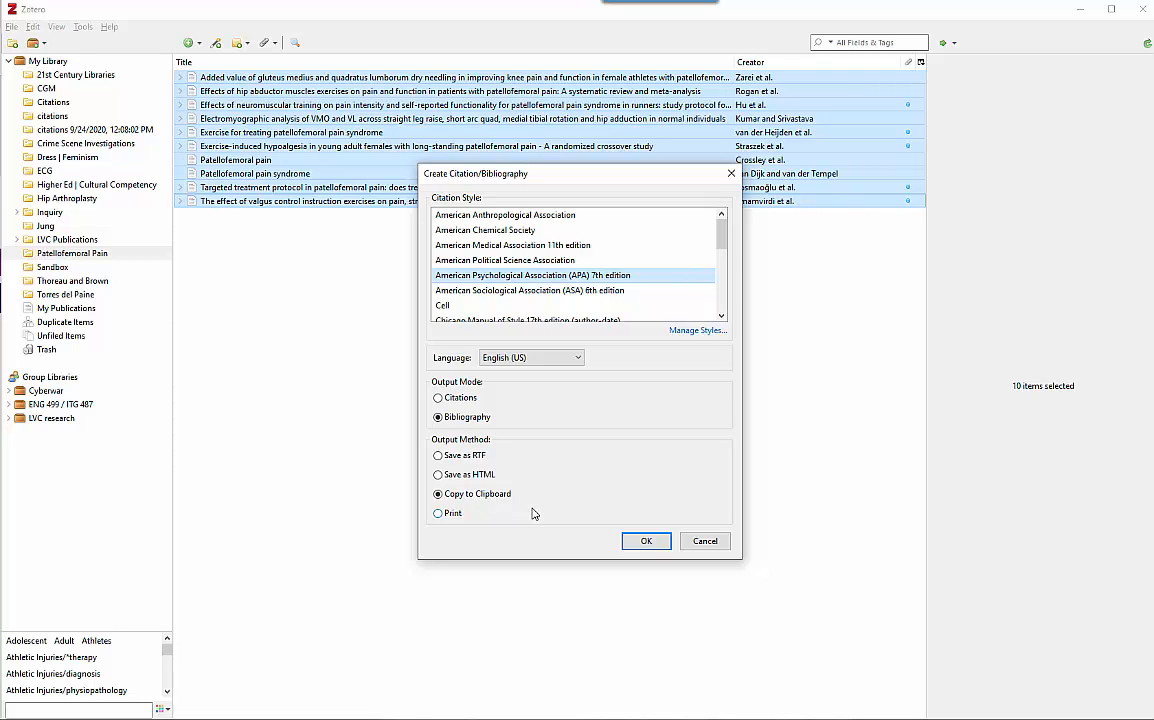
click(655, 543)
- Switch to Word, create a blank document, paste the bibliography with its source formatting kept, and look through the references
key(alt+Tab)
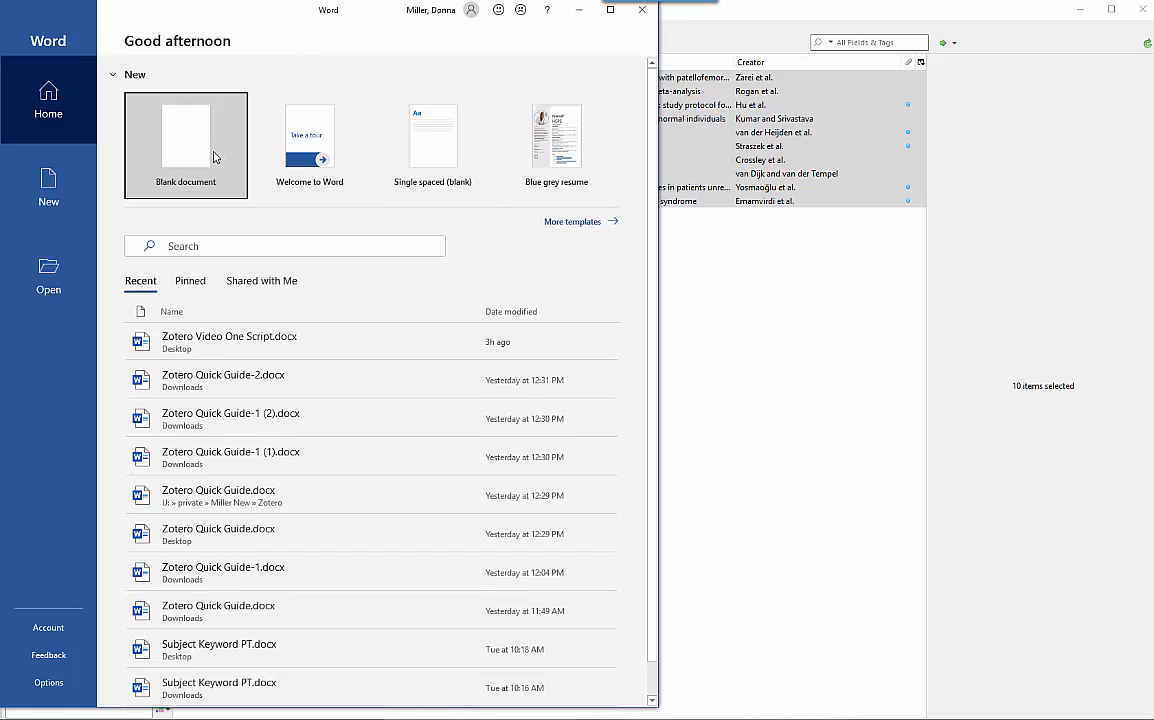
click(216, 156)
right_click(276, 247)
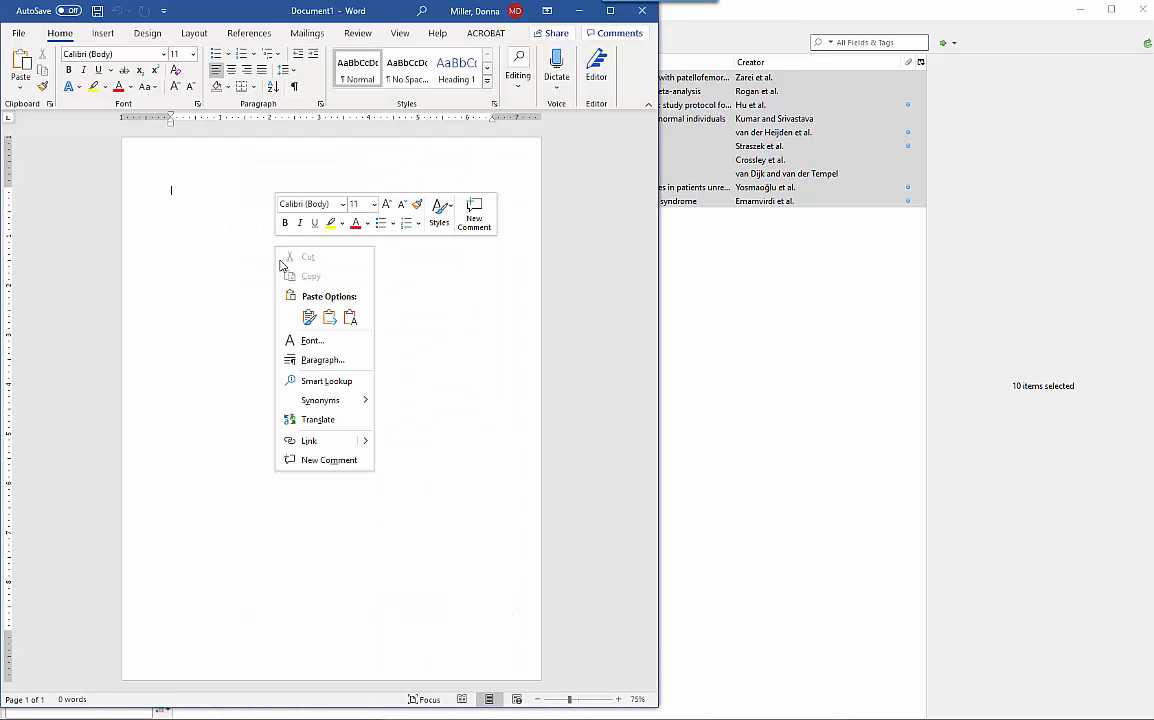
click(308, 318)
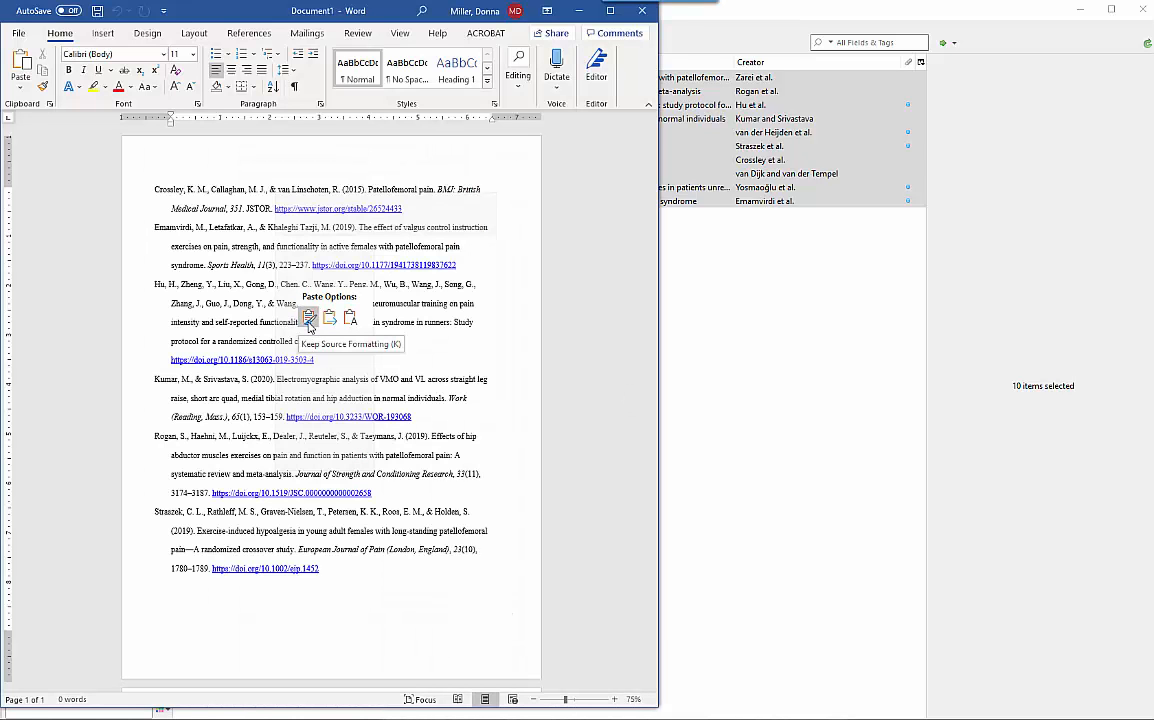
click(308, 320)
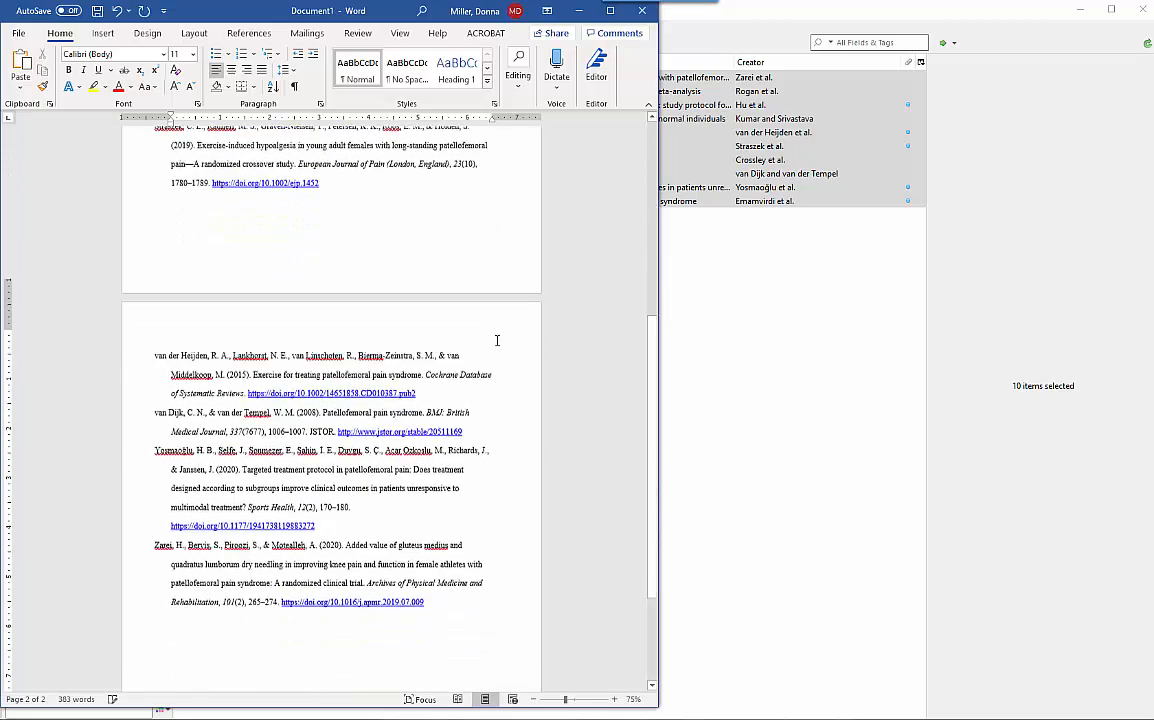
scroll(496, 340, up, 5)
scroll(496, 340, up, 1)
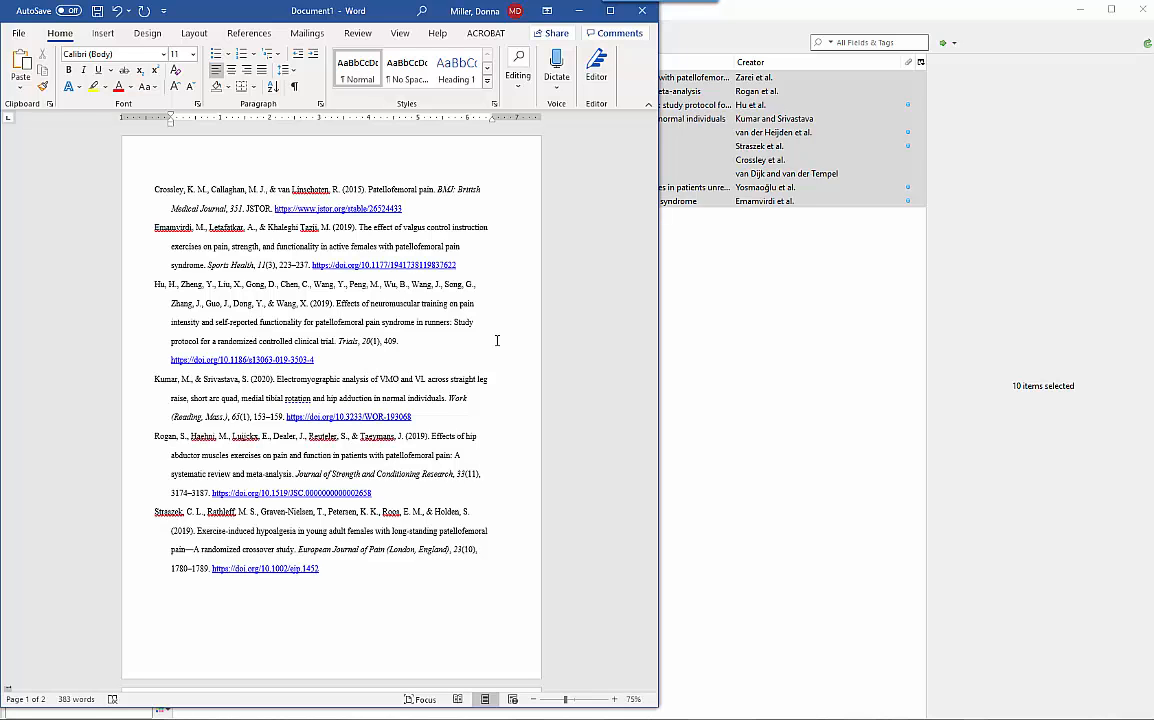
scroll(495, 340, down, 8)
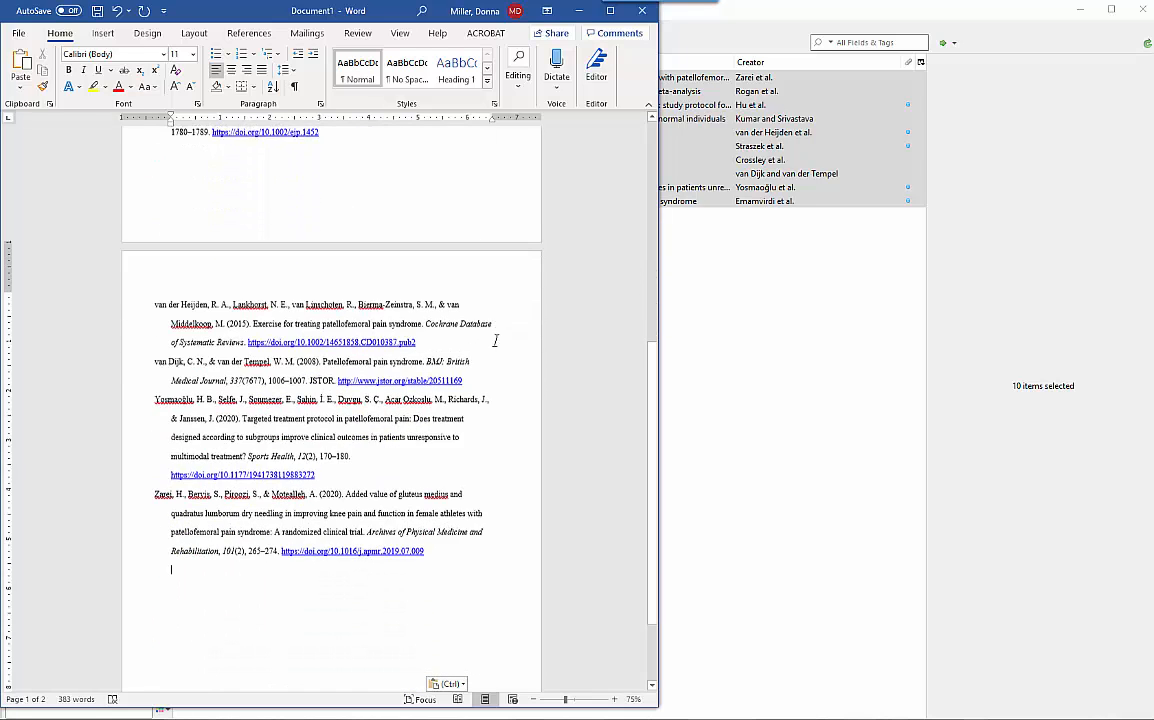